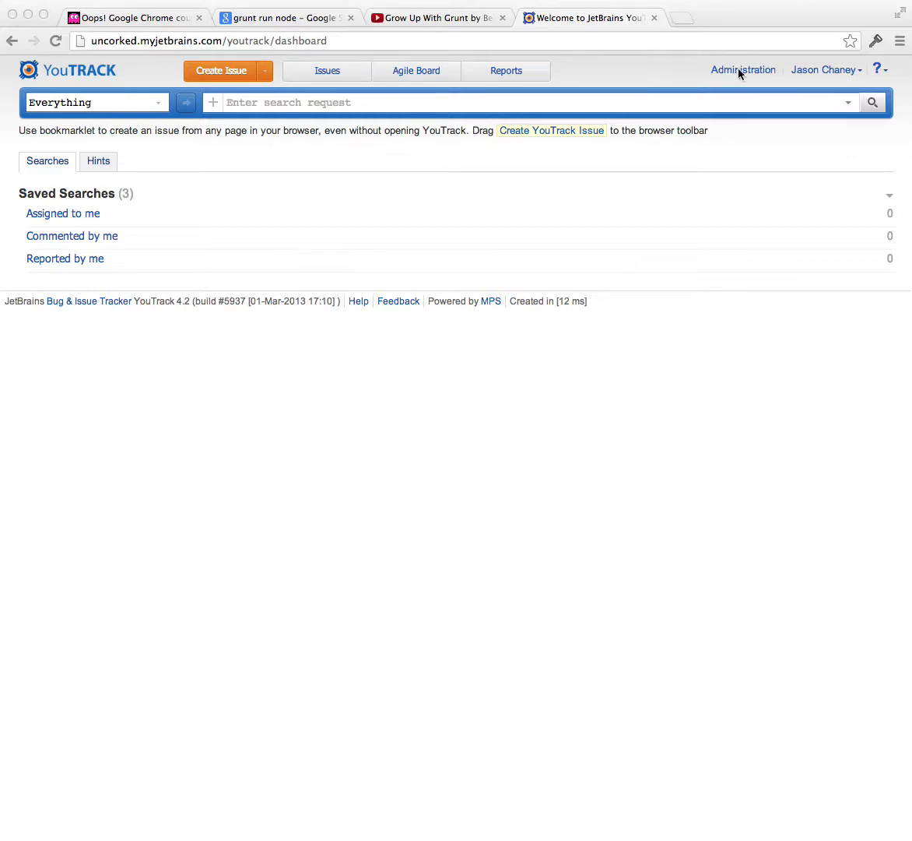
Go from the dashboard into Administration and open the Trapit Website project's settings
key("super+Tab")
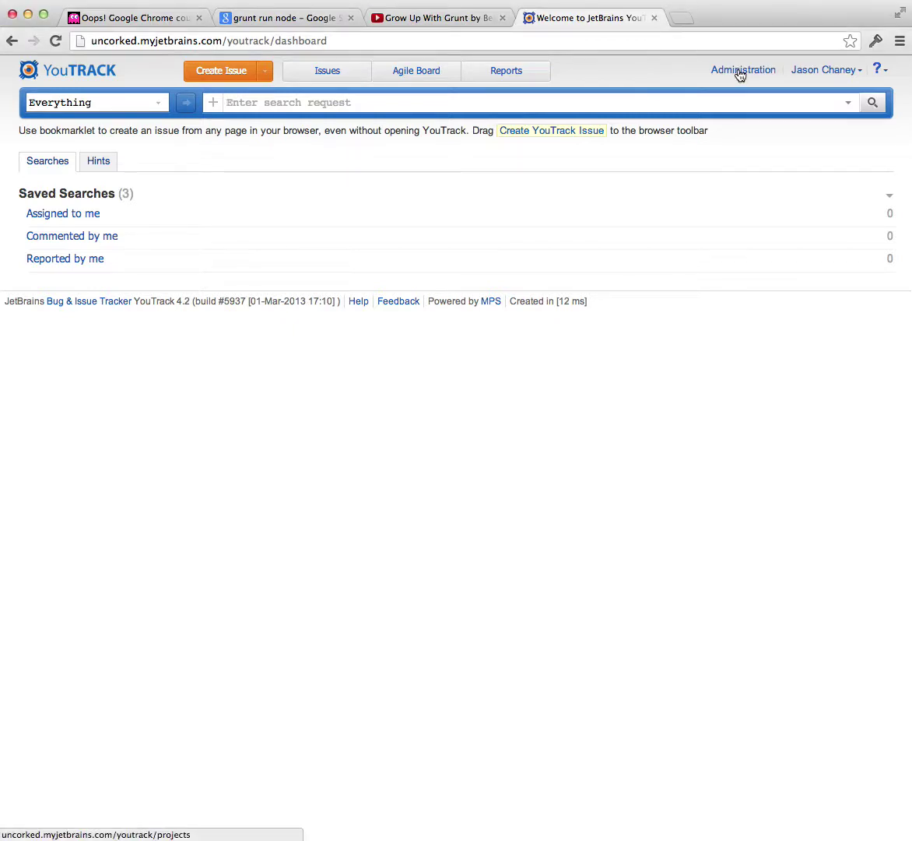
left_click(740, 72)
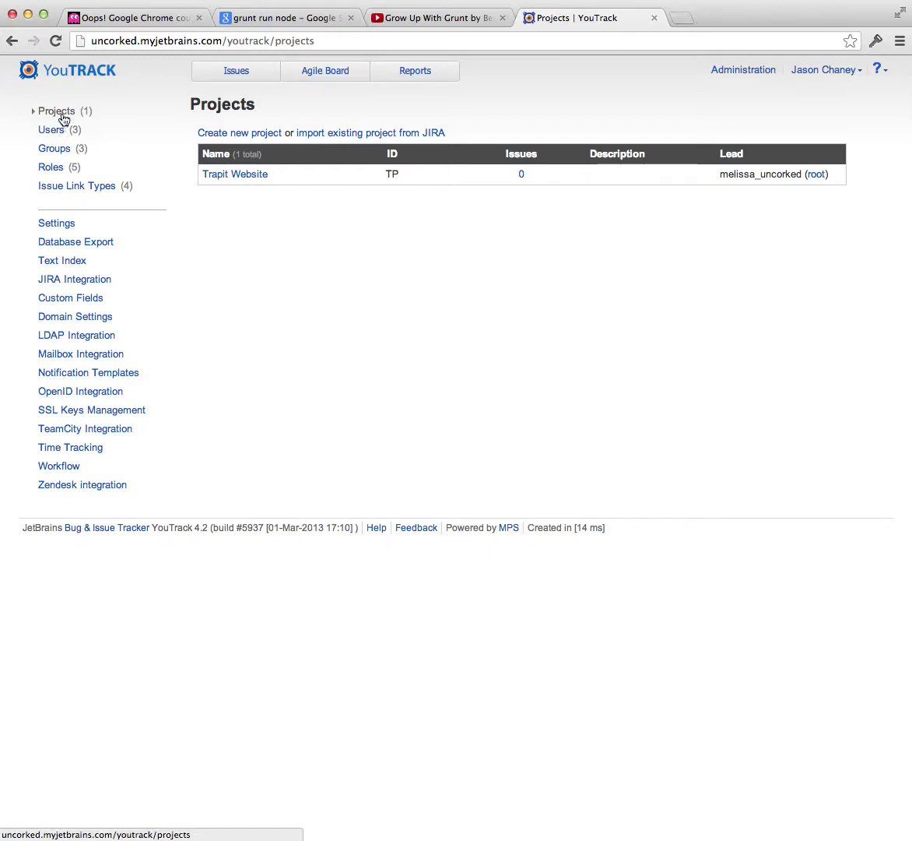
left_click(243, 176)
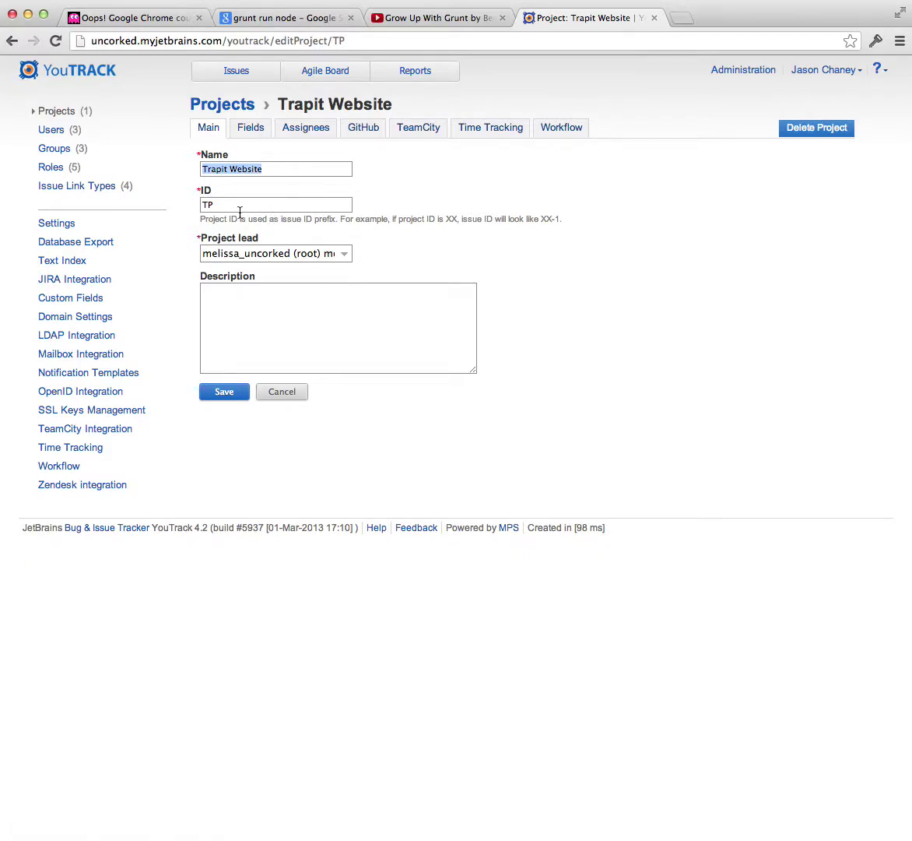
Test-edit the project ID by adding '-1', revert it to TP, then view the project's fields
left_click_drag(221, 204, 183, 203)
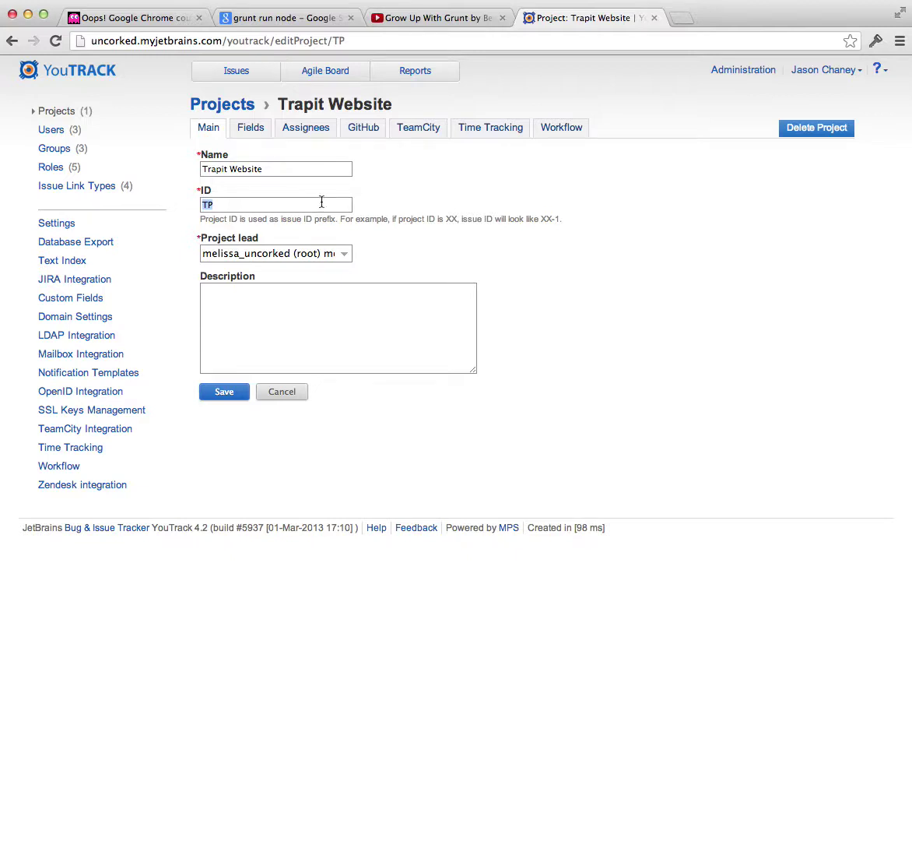
left_click(278, 209)
type("-1")
key("BackSpace")
key("BackSpace")
left_click_drag(214, 204, 186, 204)
double_click(210, 204)
left_click(253, 129)
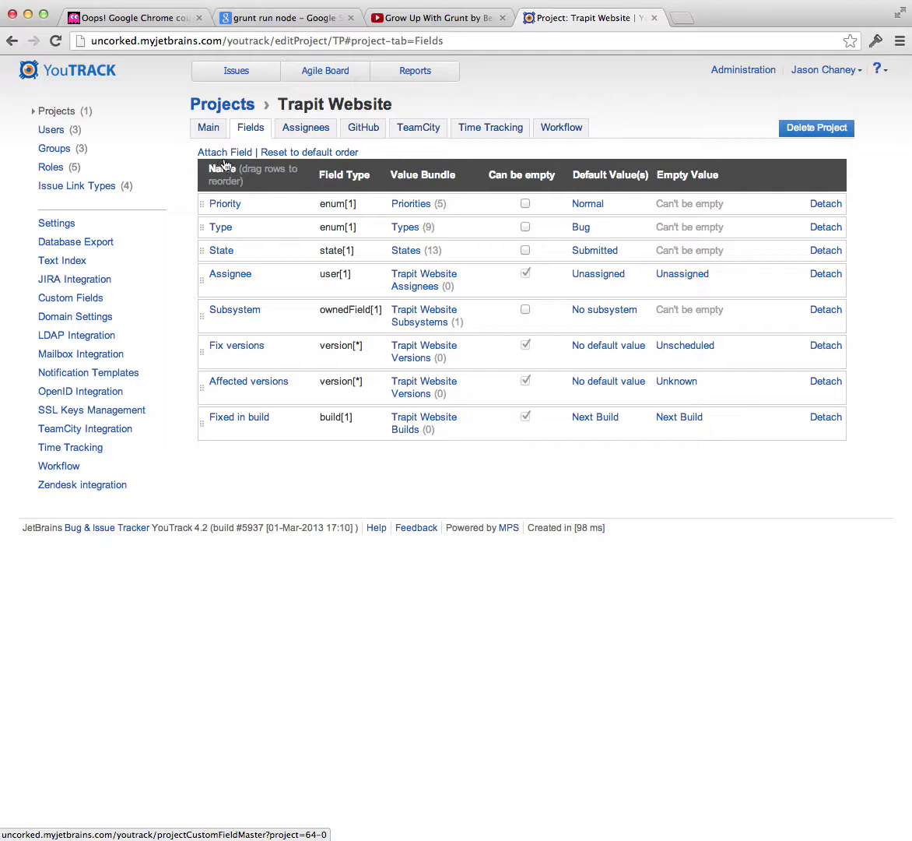
View the empty Assignees tab, opening and cancelling the Add group and Add user dialogs
left_click(305, 132)
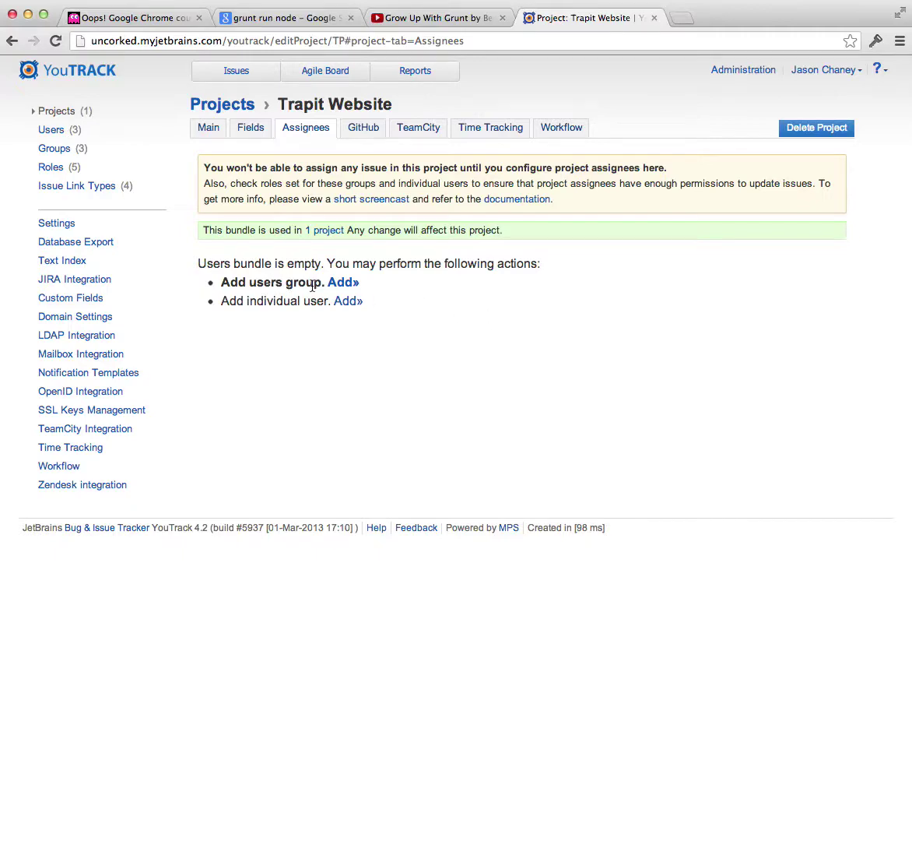
left_click(343, 282)
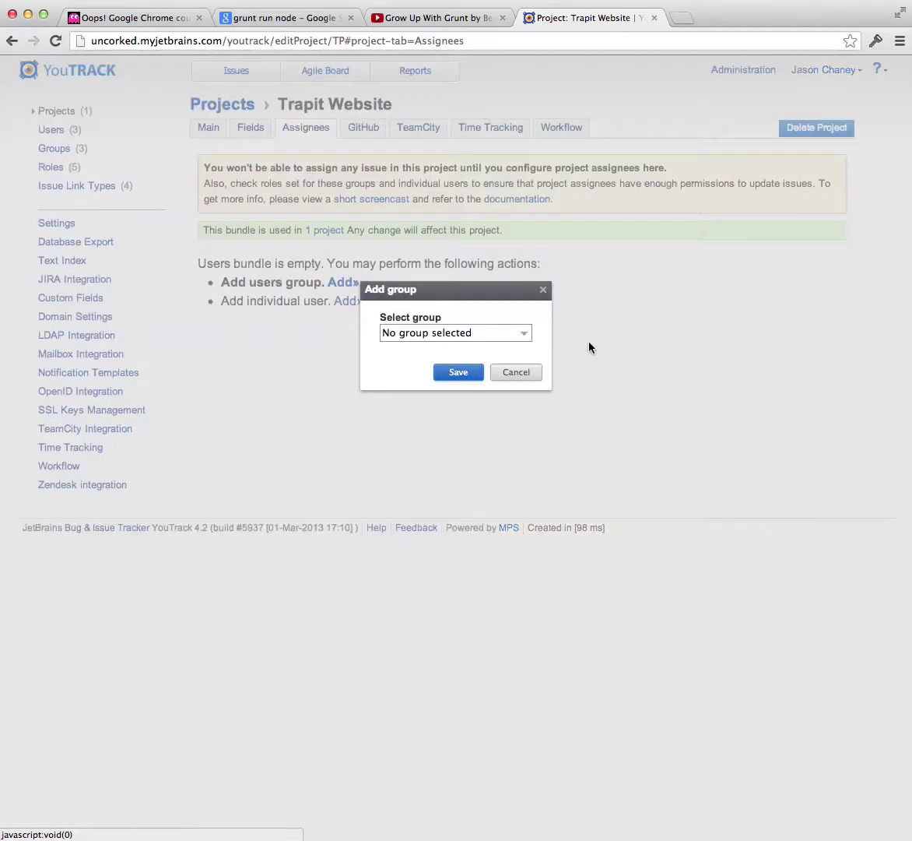
left_click(529, 375)
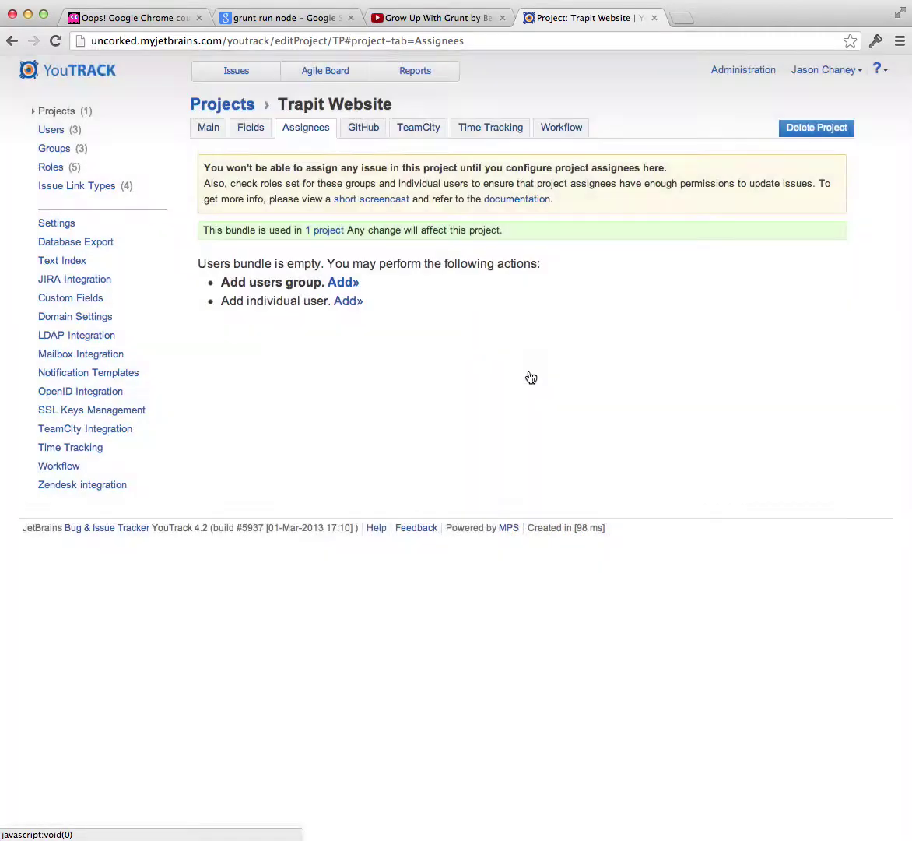
double_click(315, 301)
double_click(307, 282)
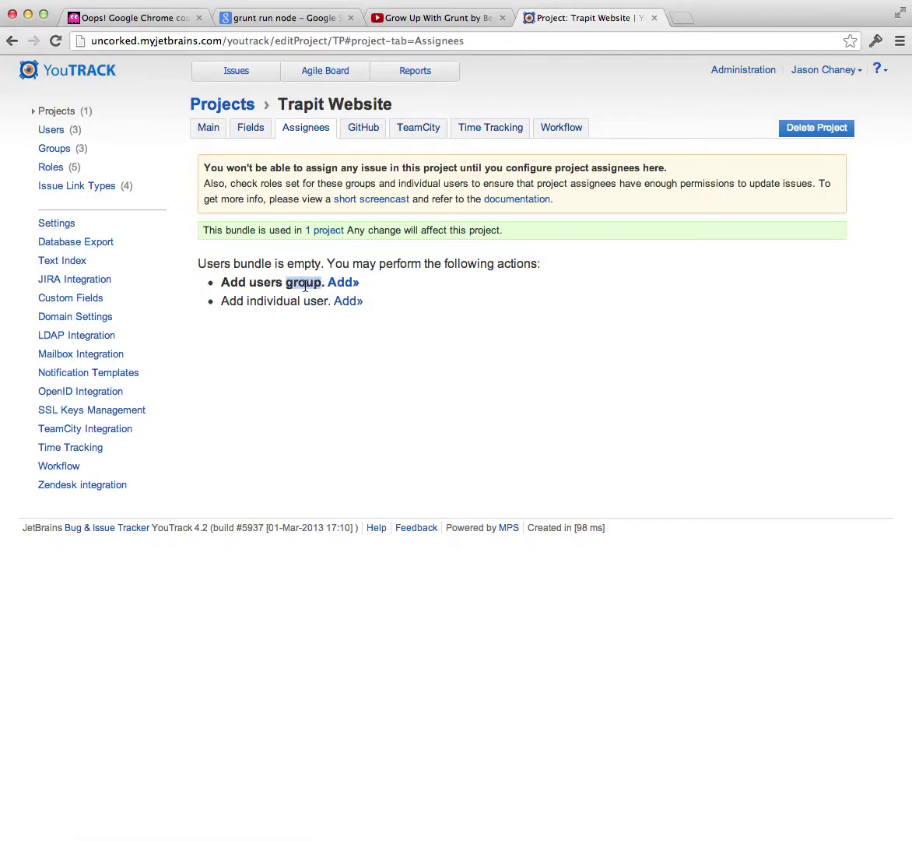
left_click(347, 301)
left_click(523, 372)
left_click(343, 281)
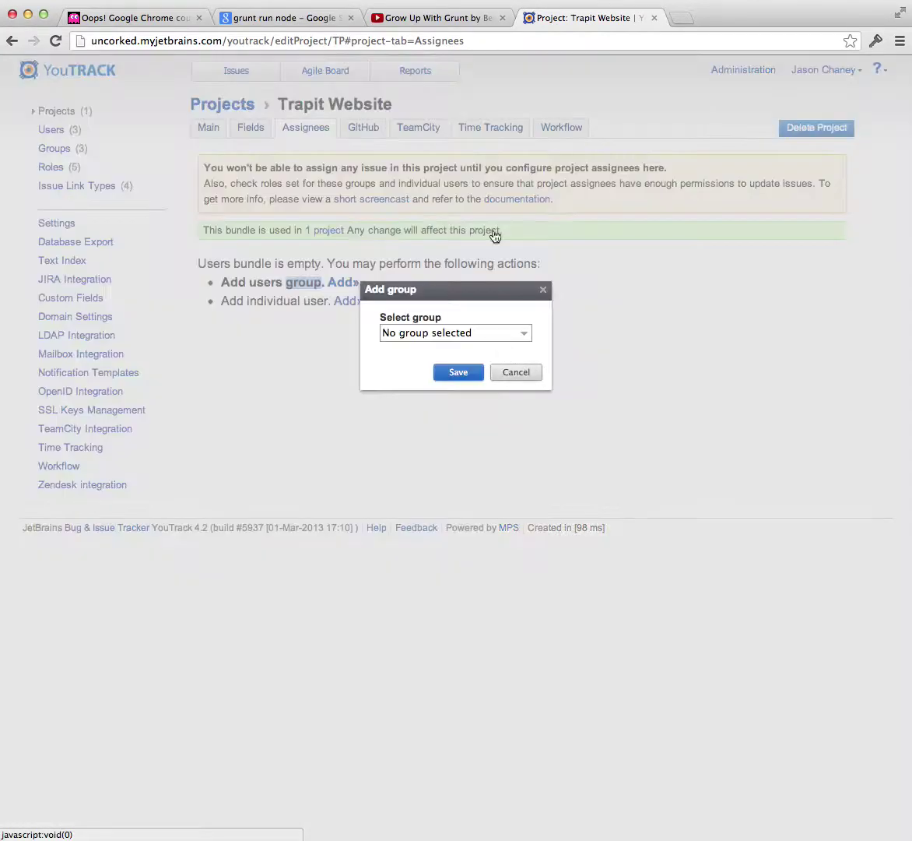
left_click(522, 375)
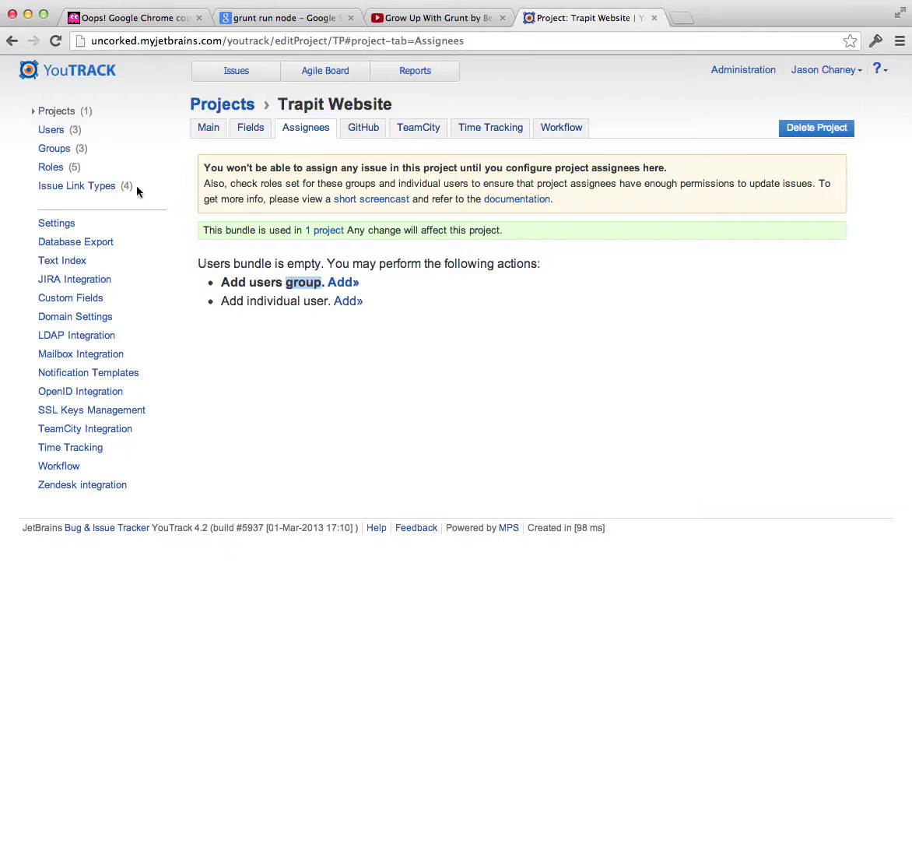
Open the Groups list and start a 'New Group', then cancel without saving
left_click(53, 148)
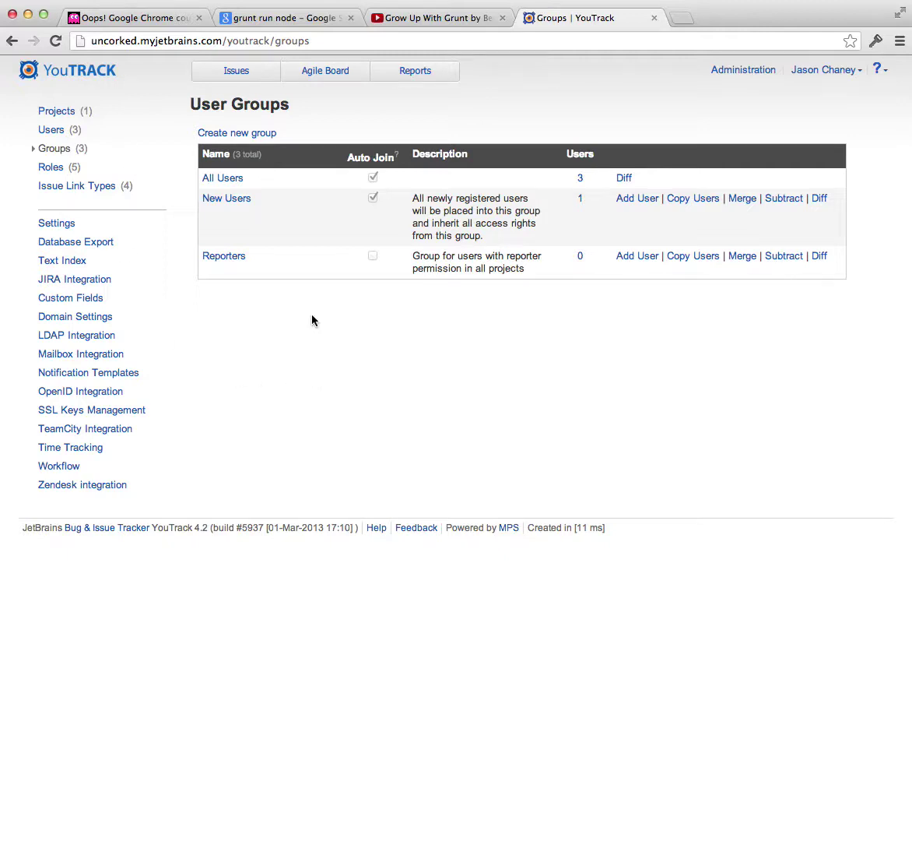
left_click(243, 135)
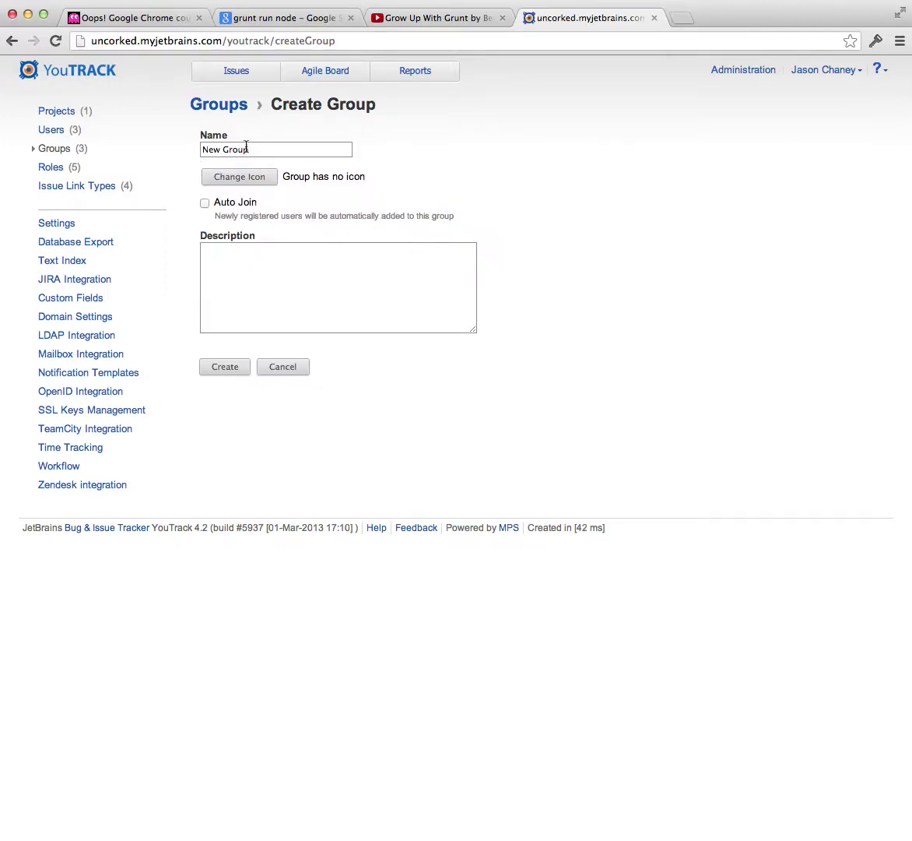
left_click_drag(287, 153, 184, 149)
left_click_drag(276, 207, 205, 202)
left_click(282, 370)
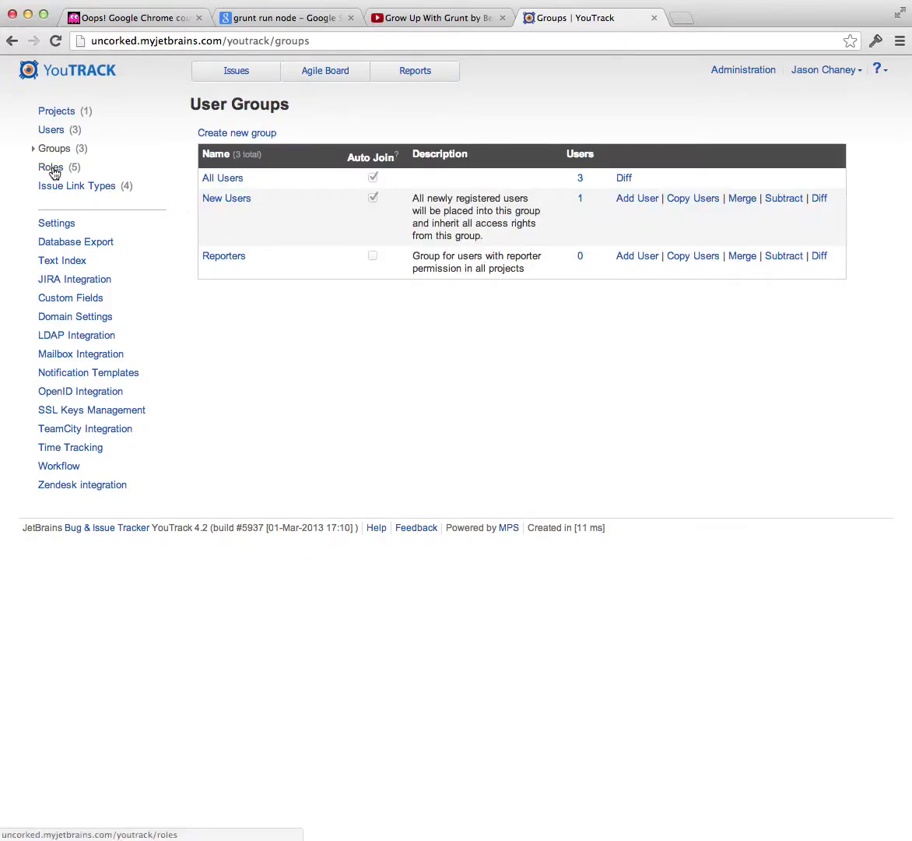
Visit the Users list, dismiss the new-user form without creating anyone, then go to Roles
left_click(52, 130)
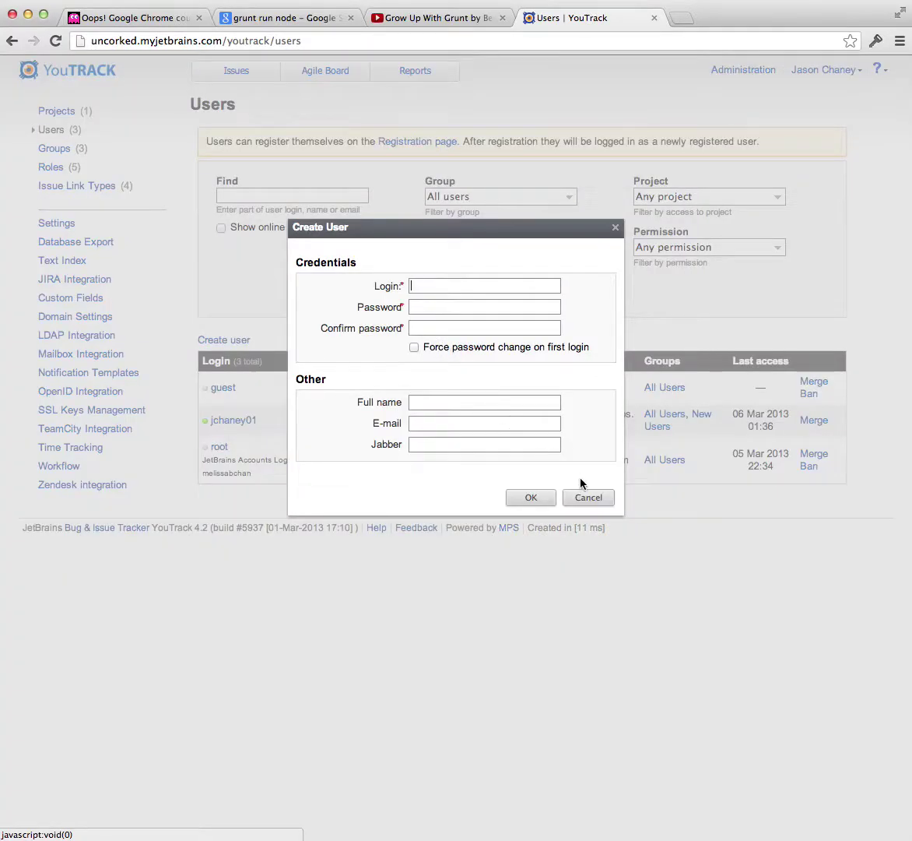
left_click(589, 498)
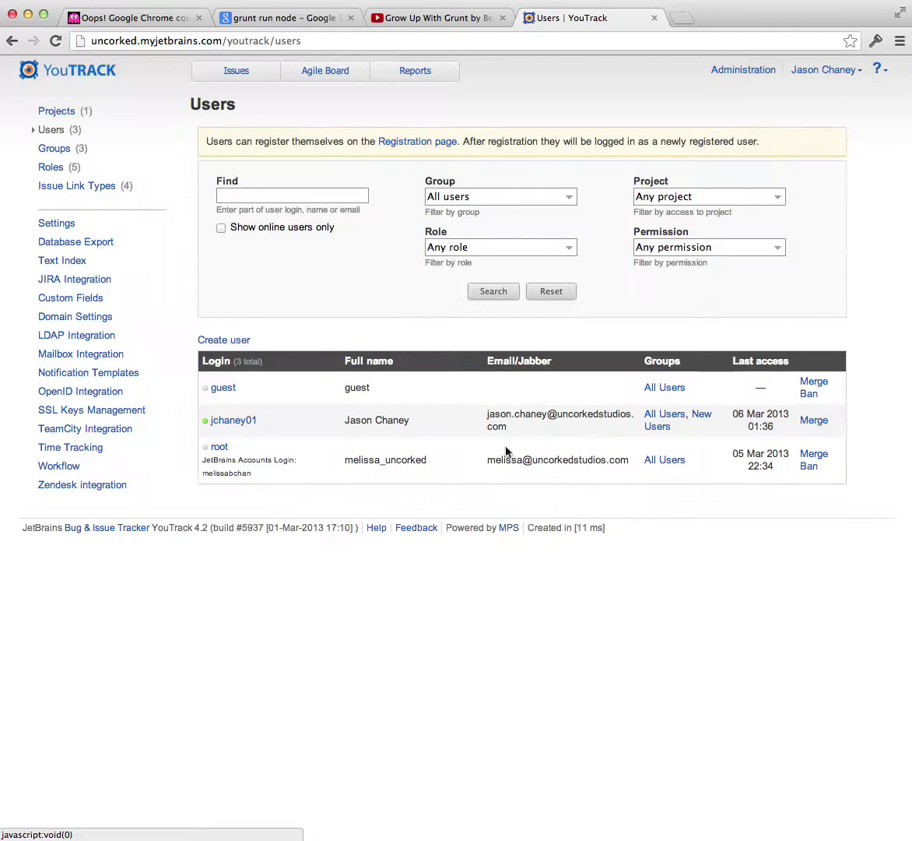
left_click(50, 168)
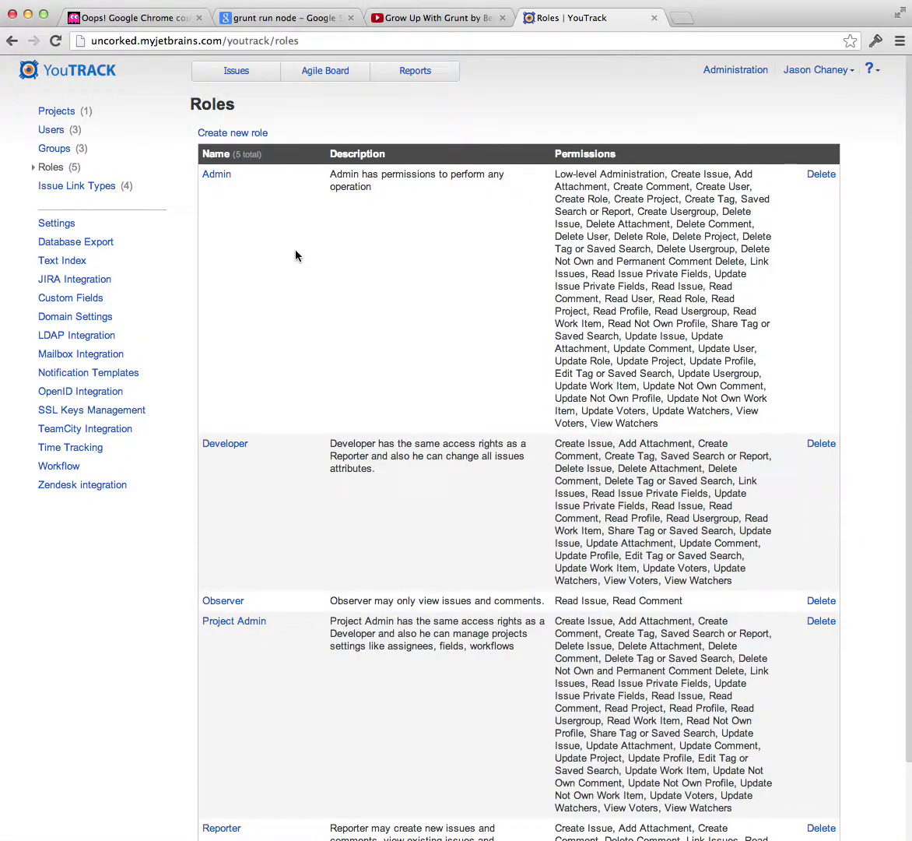
Scroll the roles table and read through the Developer role's permissions, then return to Users
scroll(278, 465, "down", 2)
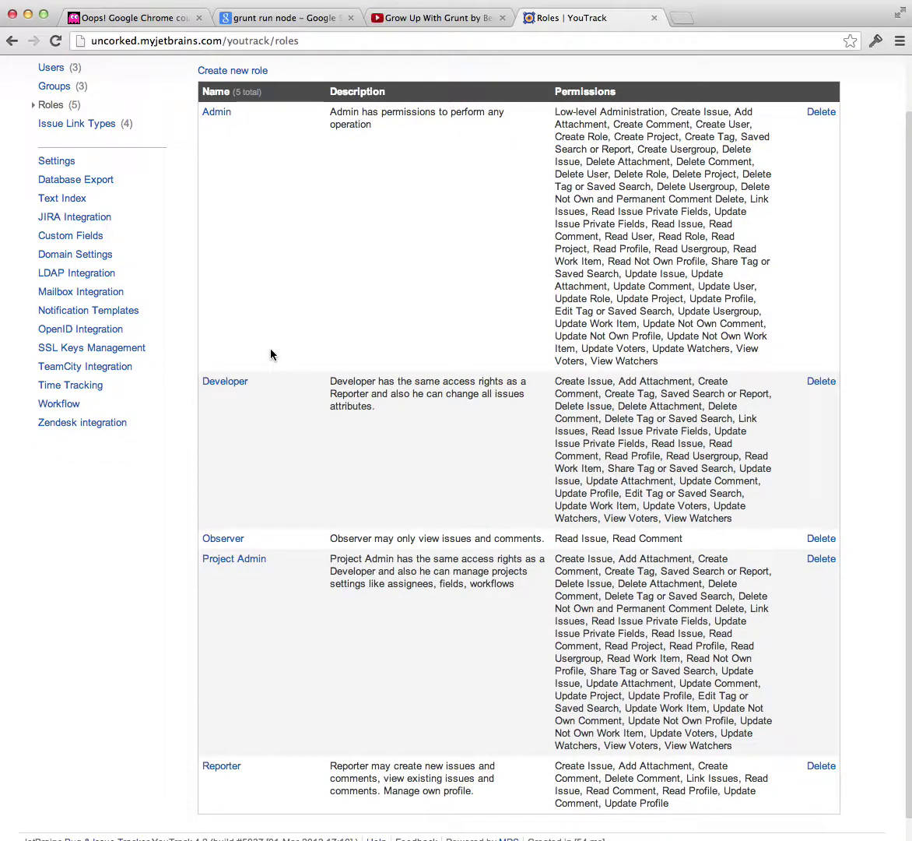
scroll(271, 356, "up", 2)
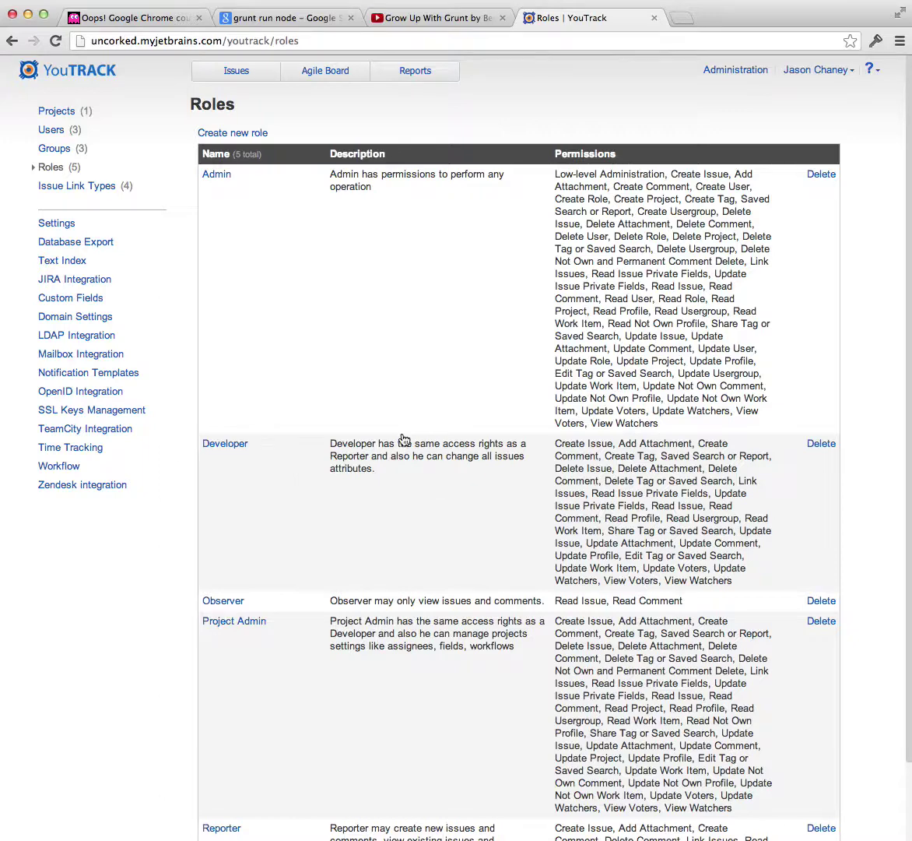
left_click(224, 446)
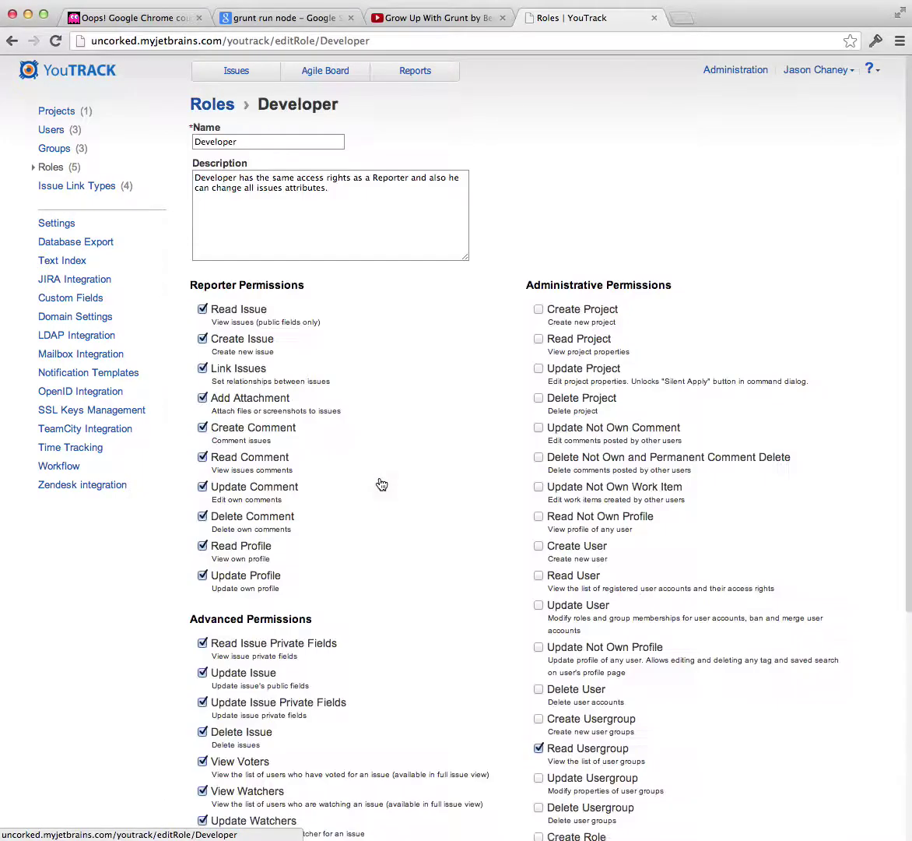
scroll(471, 498, "down", 4)
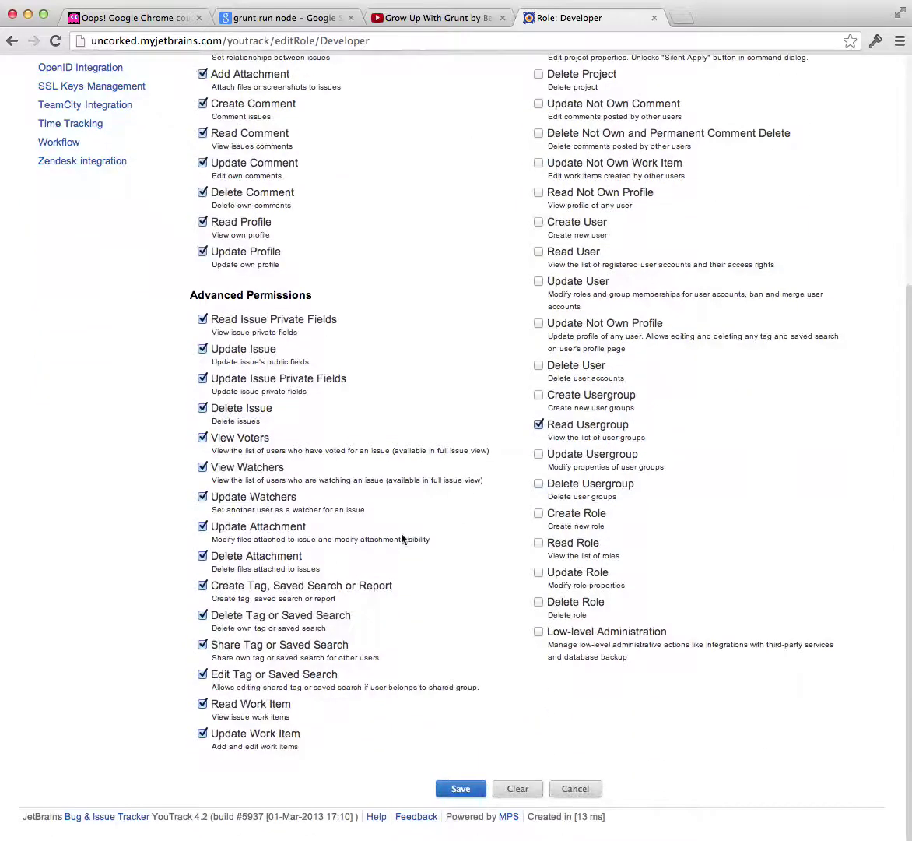
scroll(241, 422, "up", 2)
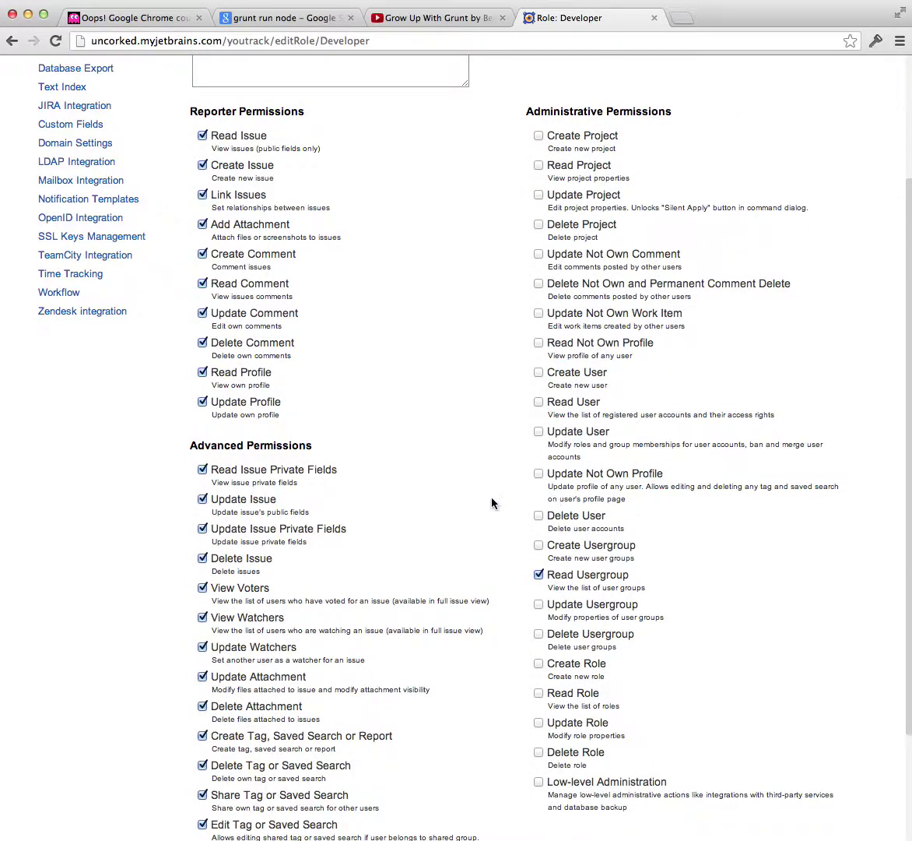
scroll(428, 559, "up", 2)
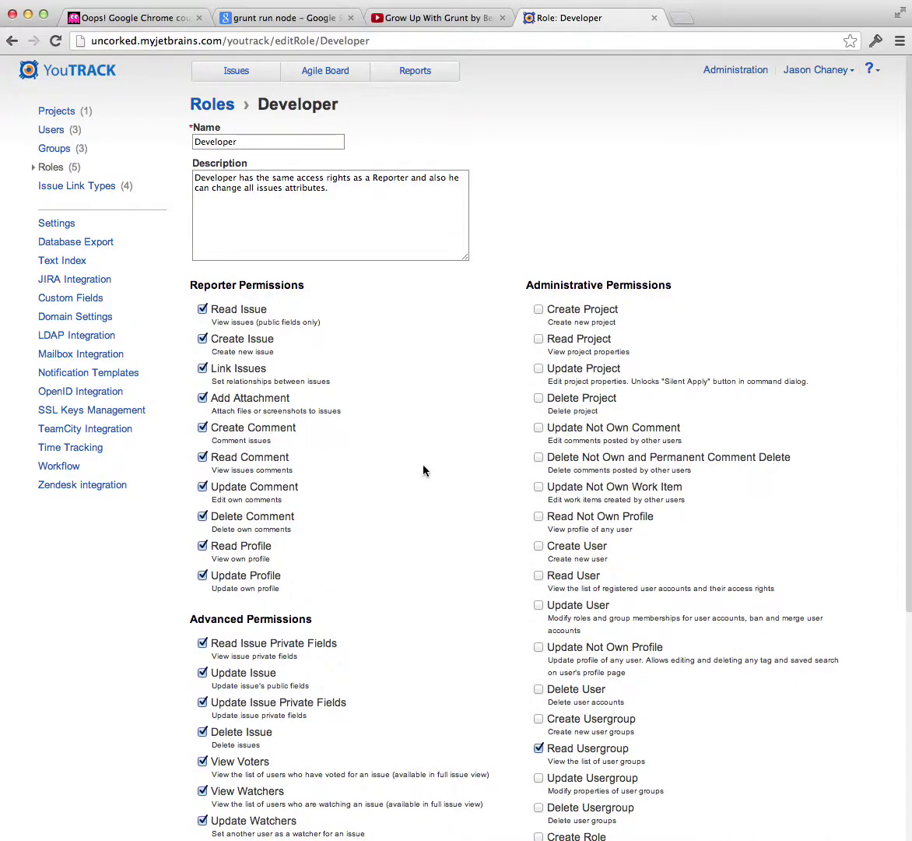
left_click(50, 132)
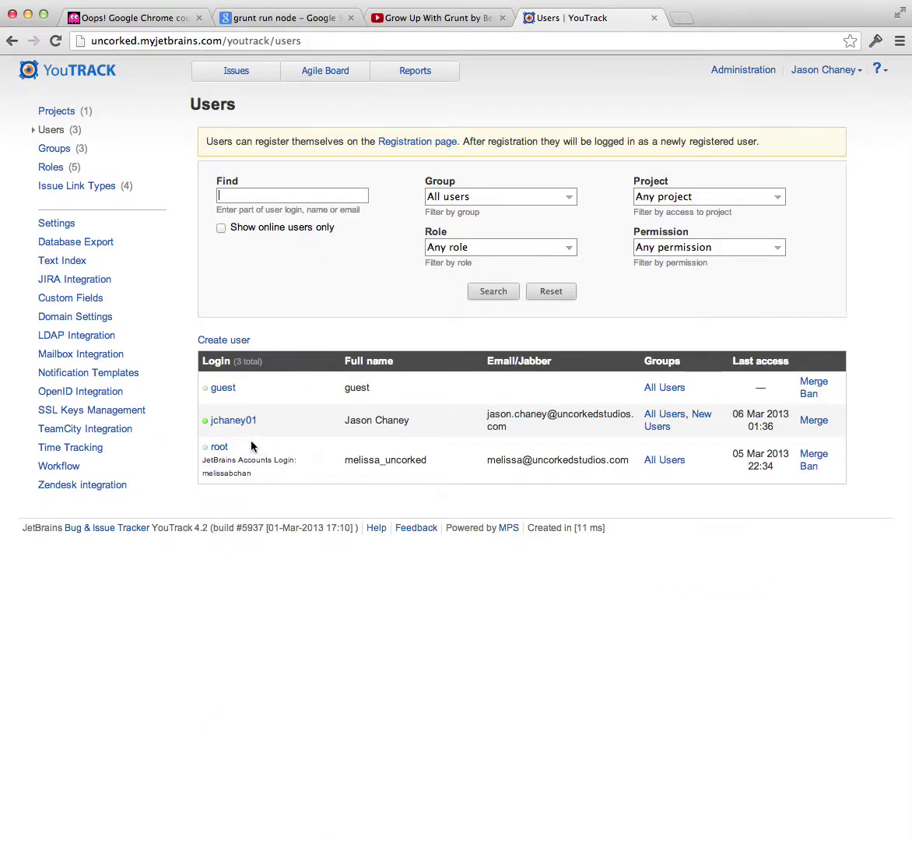
Open the second user's account and close the group selection without changes
left_click(232, 424)
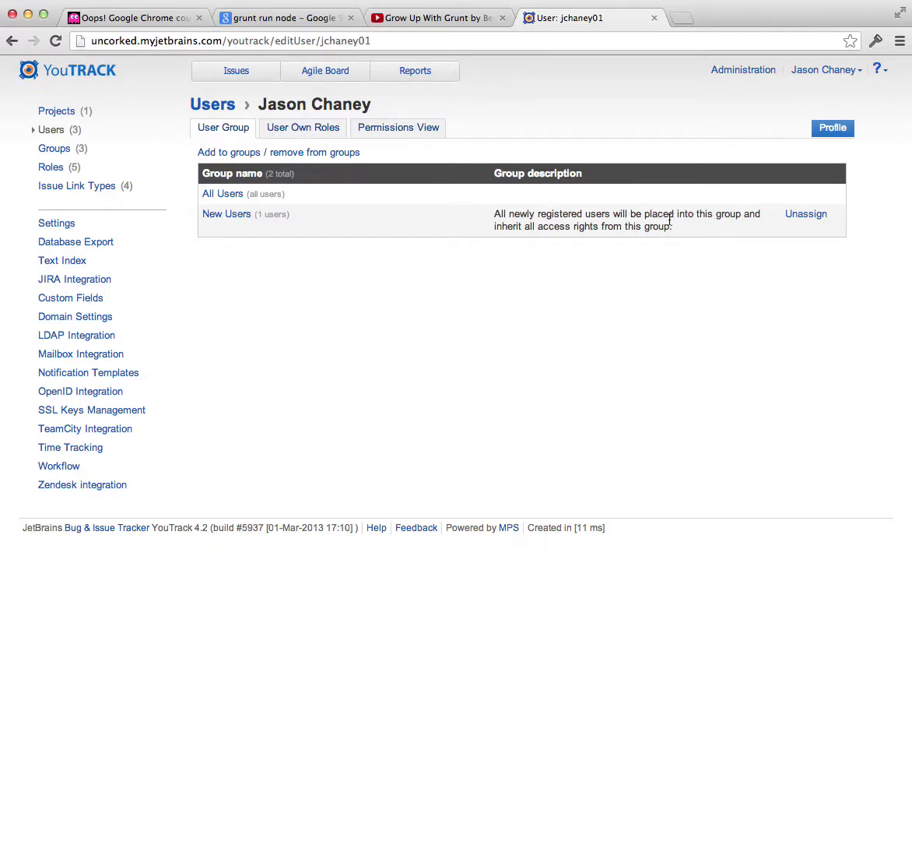
left_click(218, 153)
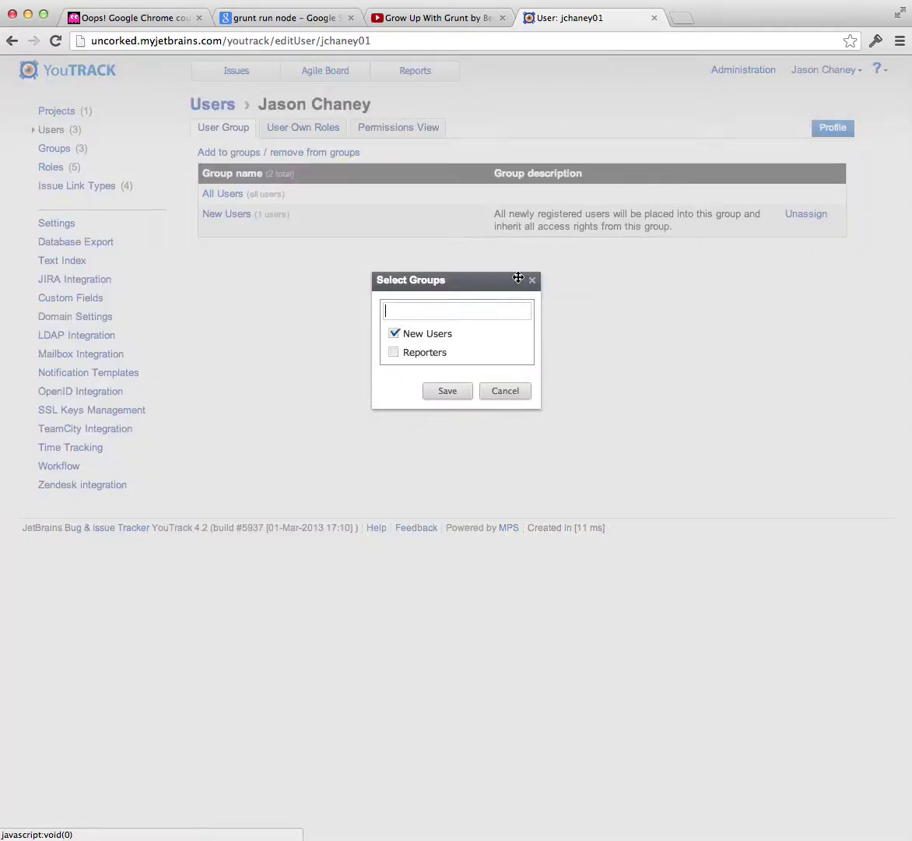
left_click(513, 395)
Browse the roles available for this user's own roles, cancel without assigning, and view their groups
left_click(265, 126)
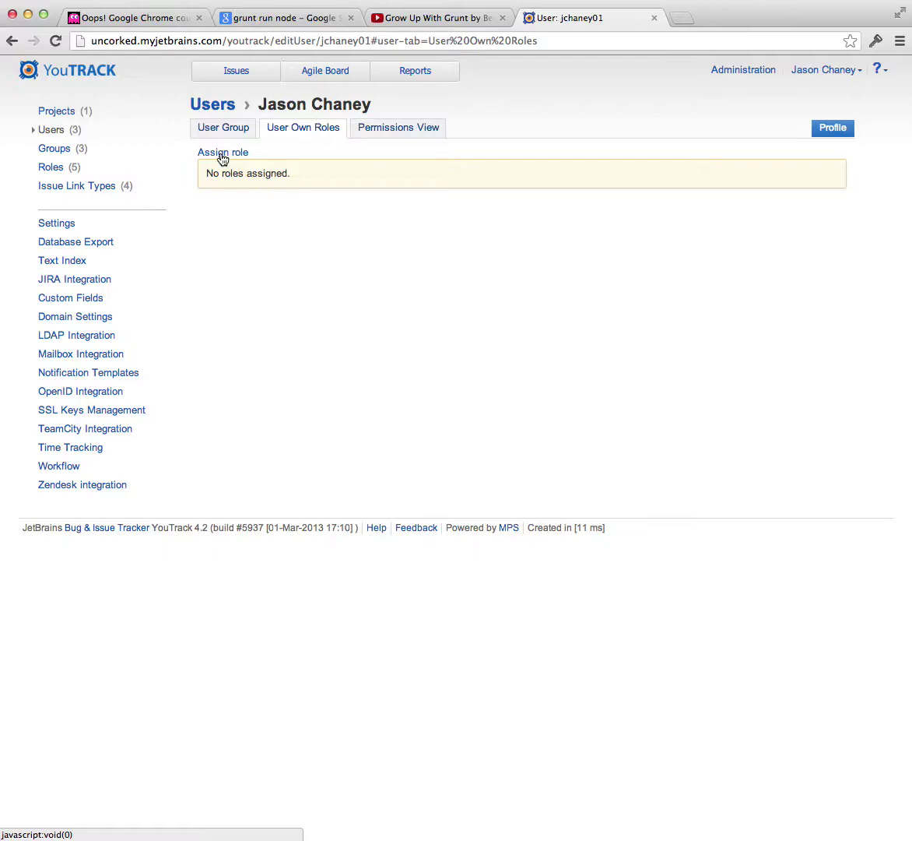
left_click(223, 153)
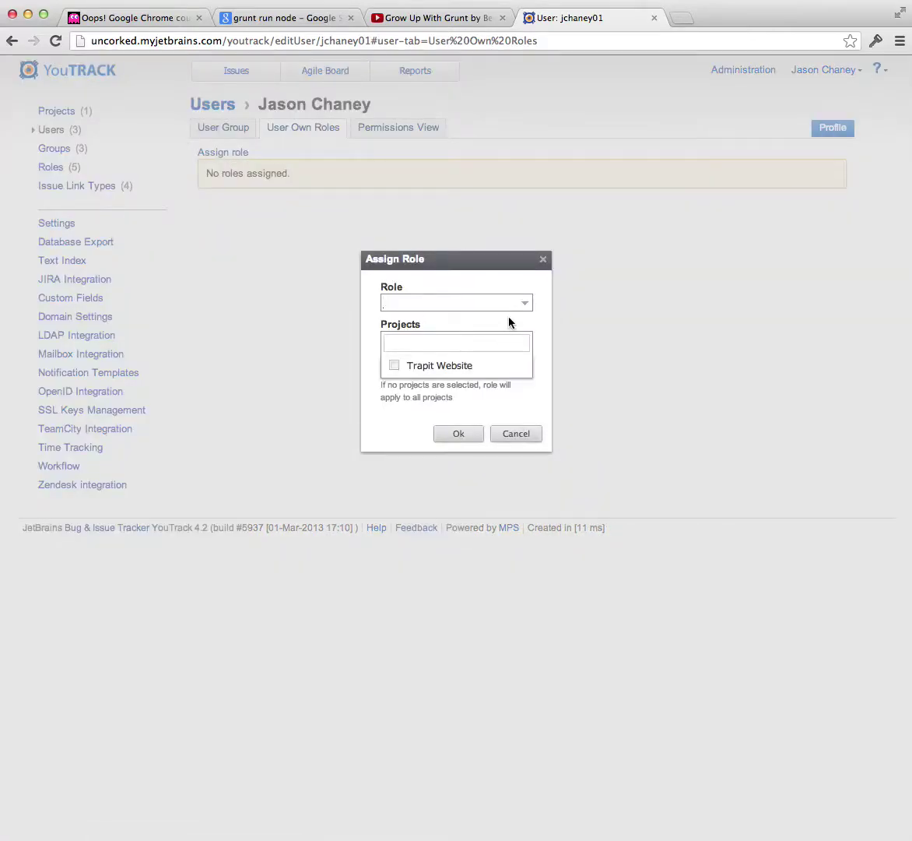
left_click(524, 303)
left_click(526, 303)
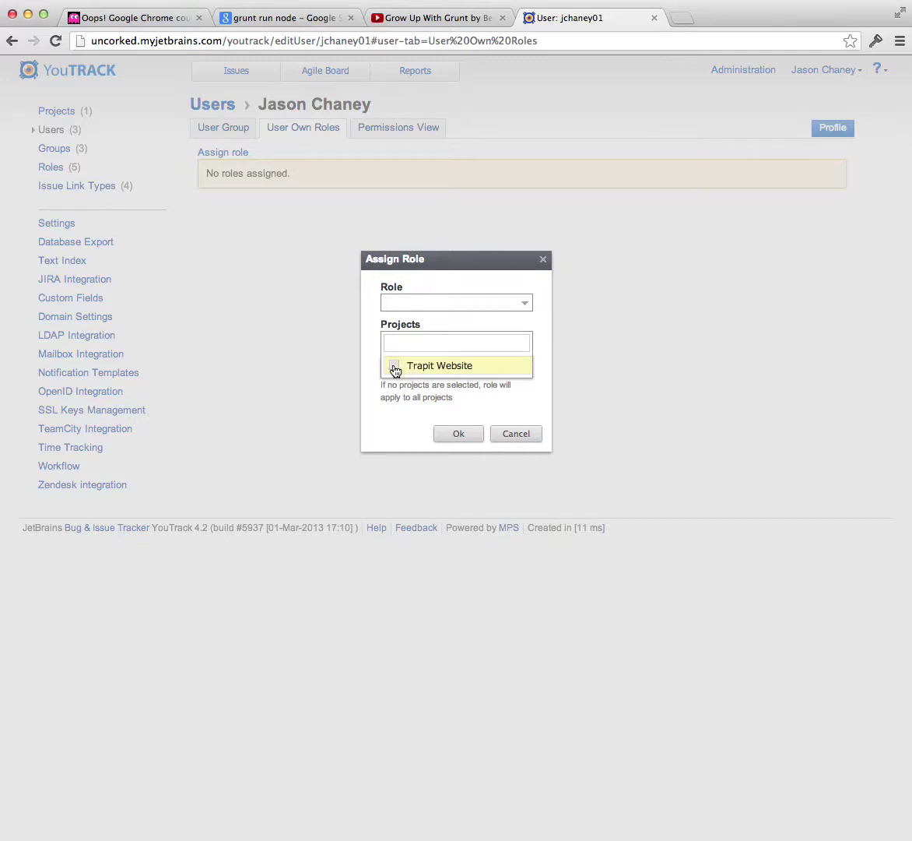
left_click(517, 434)
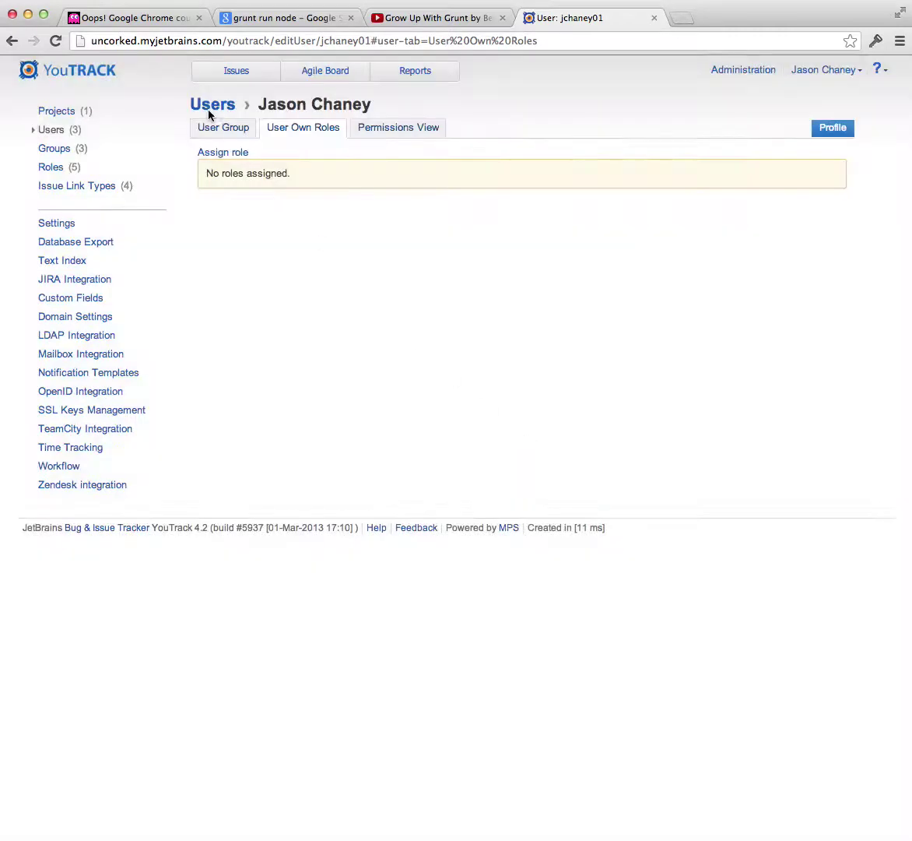
left_click(224, 128)
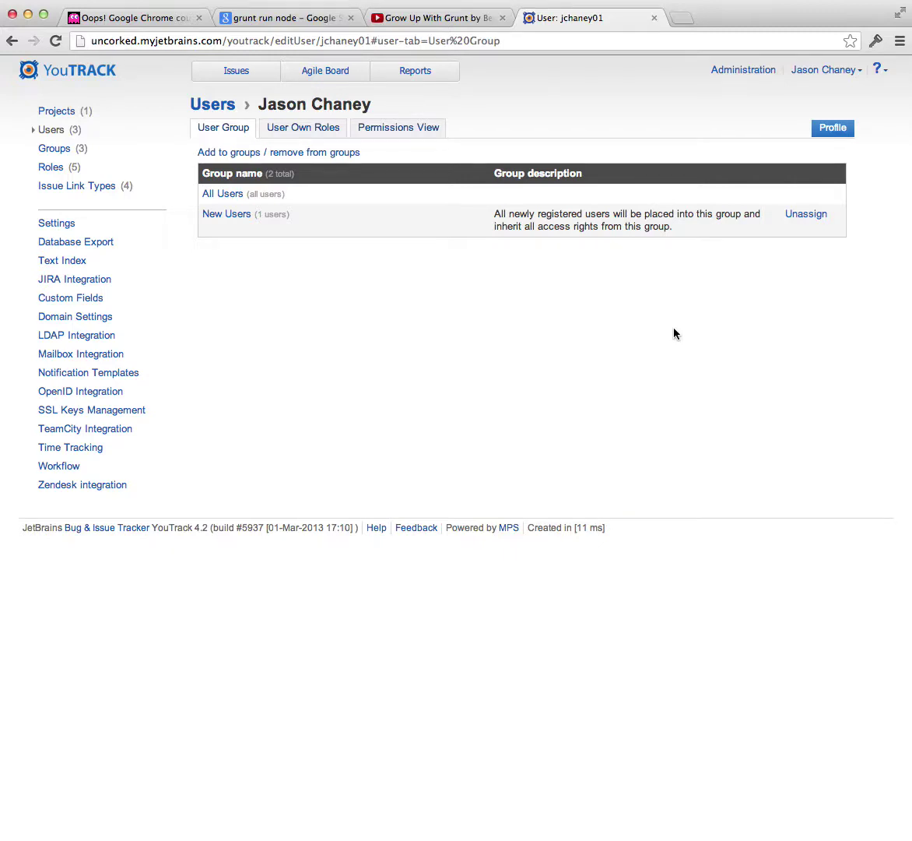
Open the role list once more, cancel the assignment, recheck the user's groups, and open User Groups
left_click(303, 133)
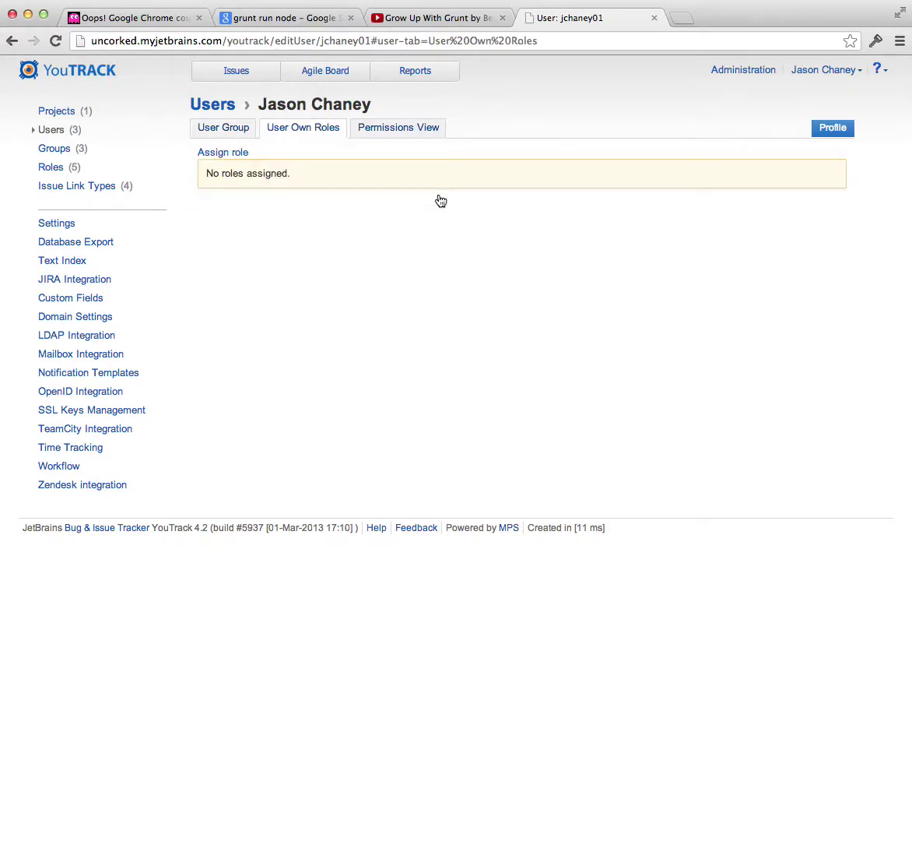
left_click(208, 159)
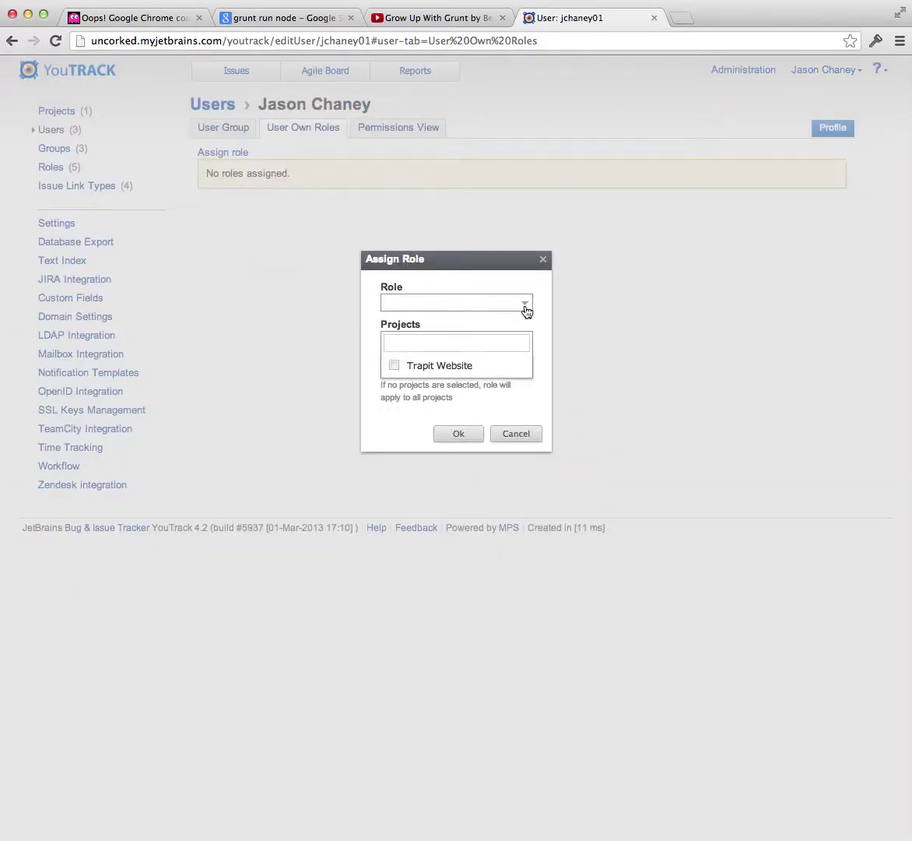
left_click(524, 303)
left_click(542, 343)
left_click(513, 437)
left_click(221, 131)
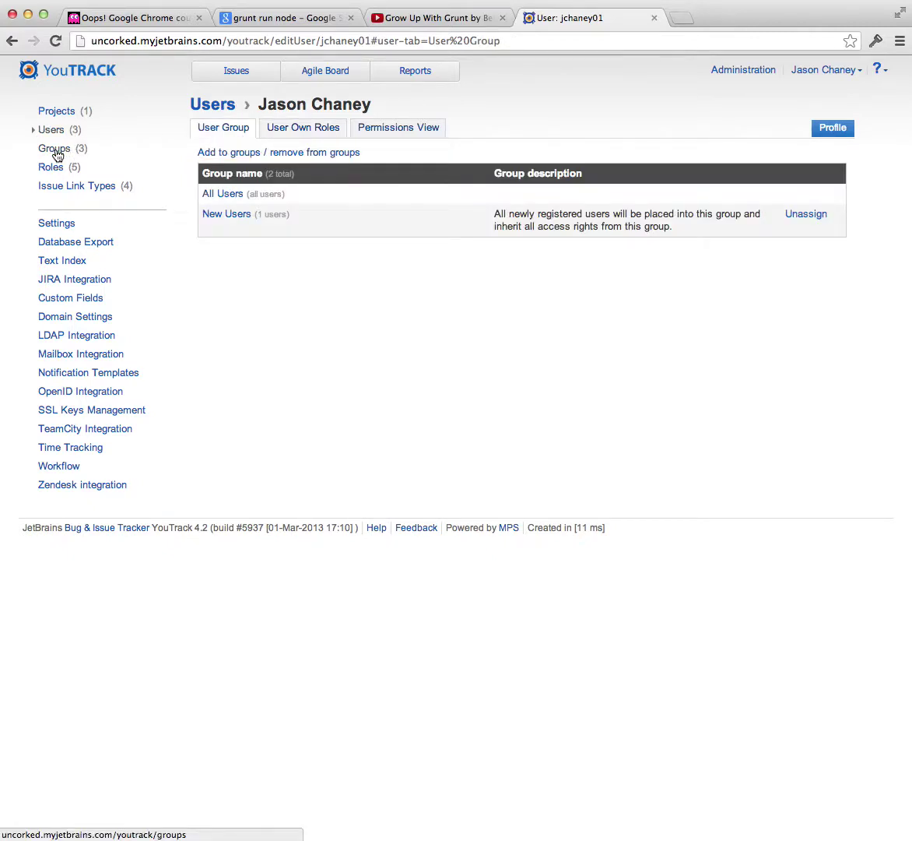
left_click(56, 153)
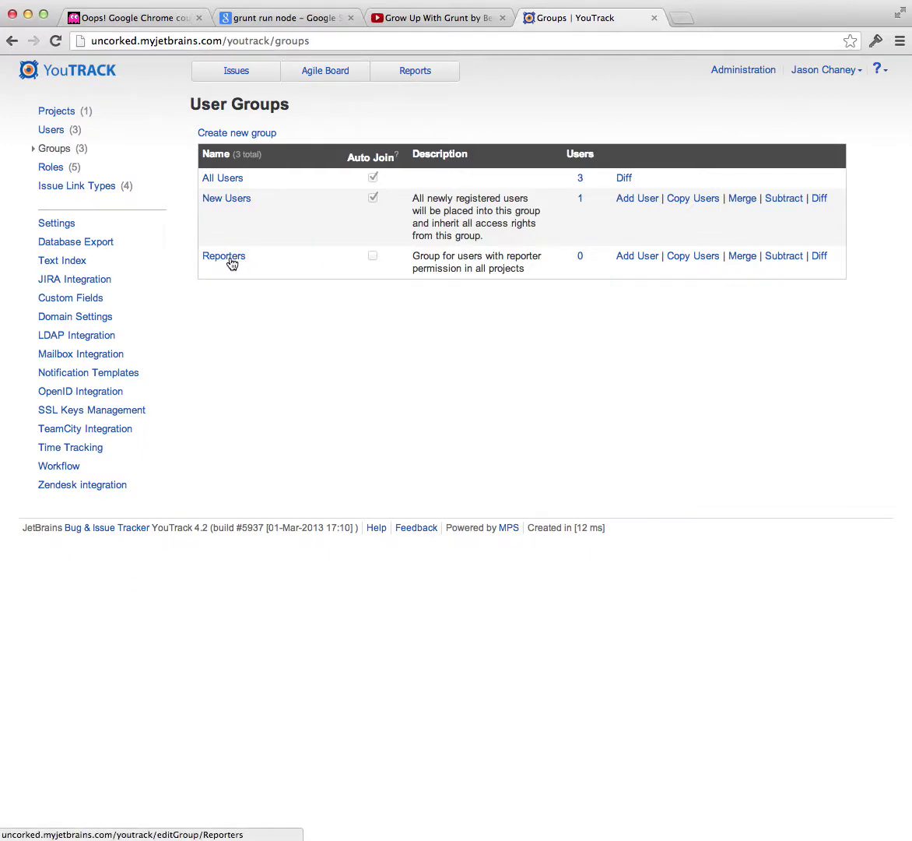
Open the Reporters group's Roles tab and cancel editing its Reporter role on all projects
left_click(231, 258)
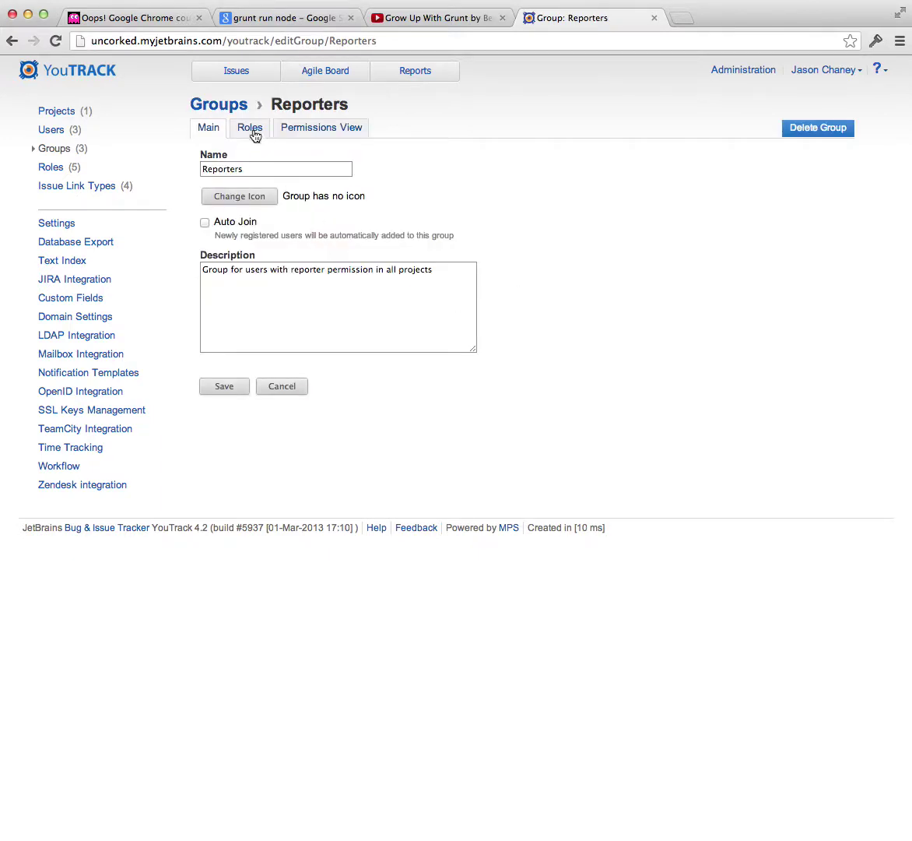
left_click(251, 130)
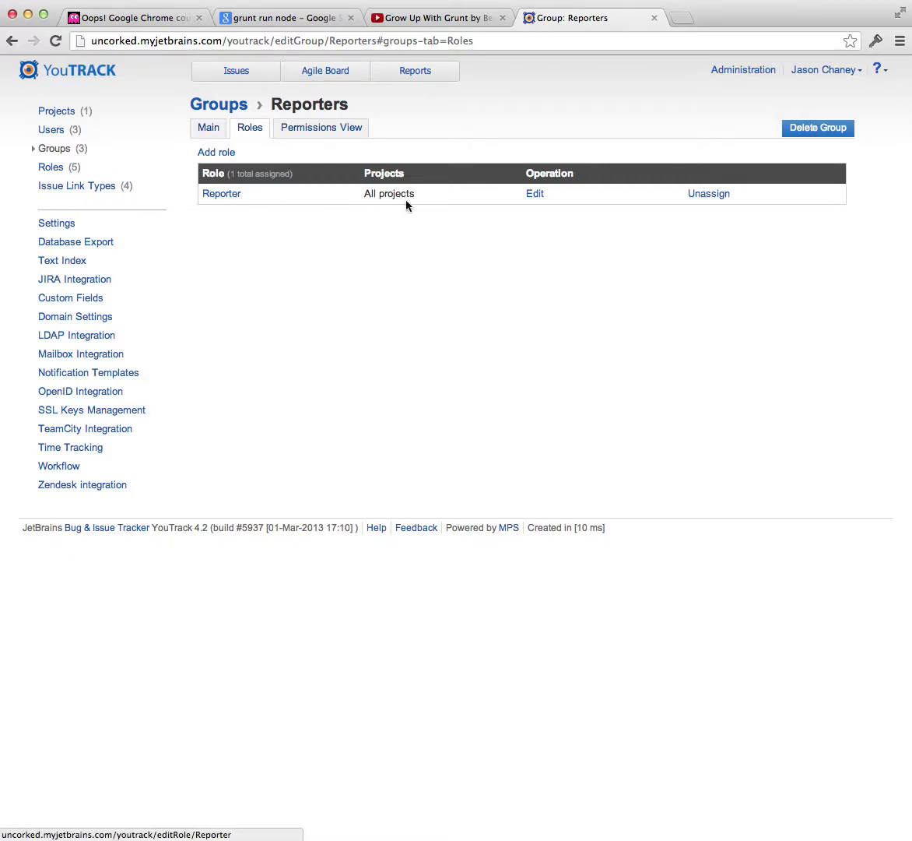
left_click(535, 196)
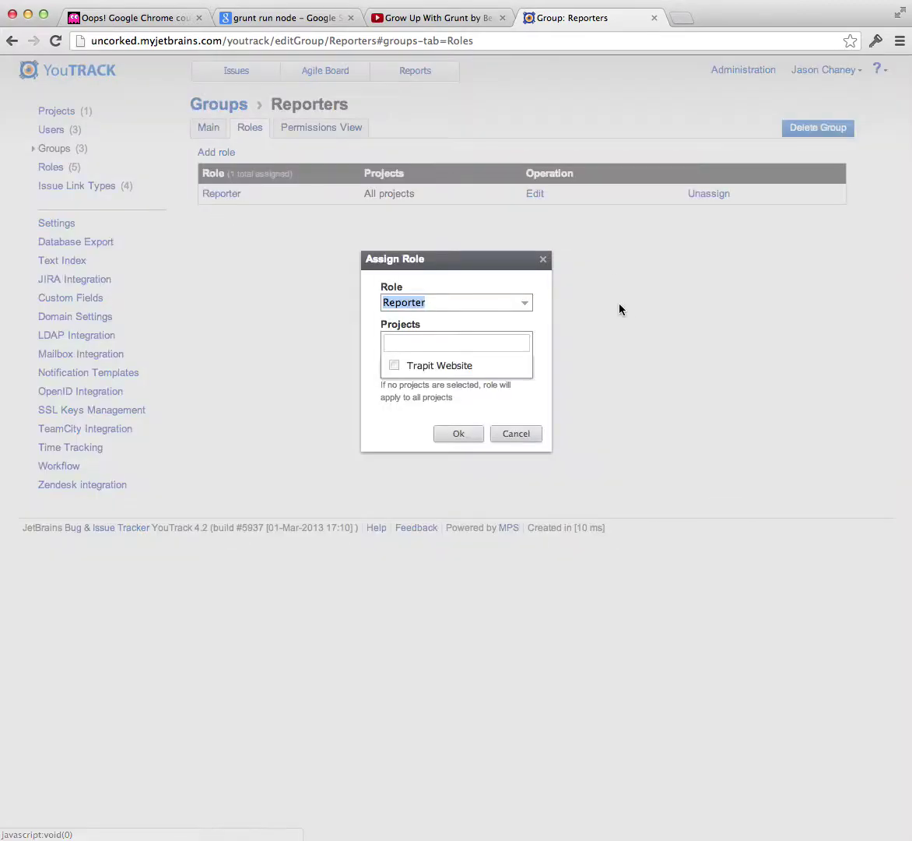
left_click(520, 435)
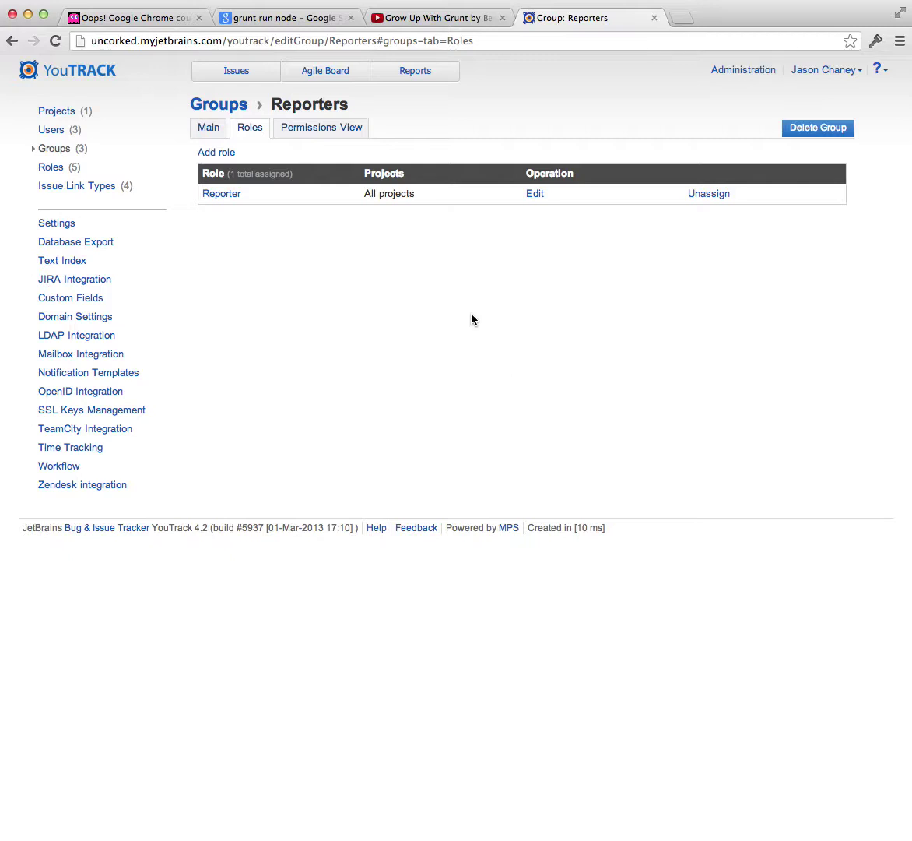
left_click(56, 112)
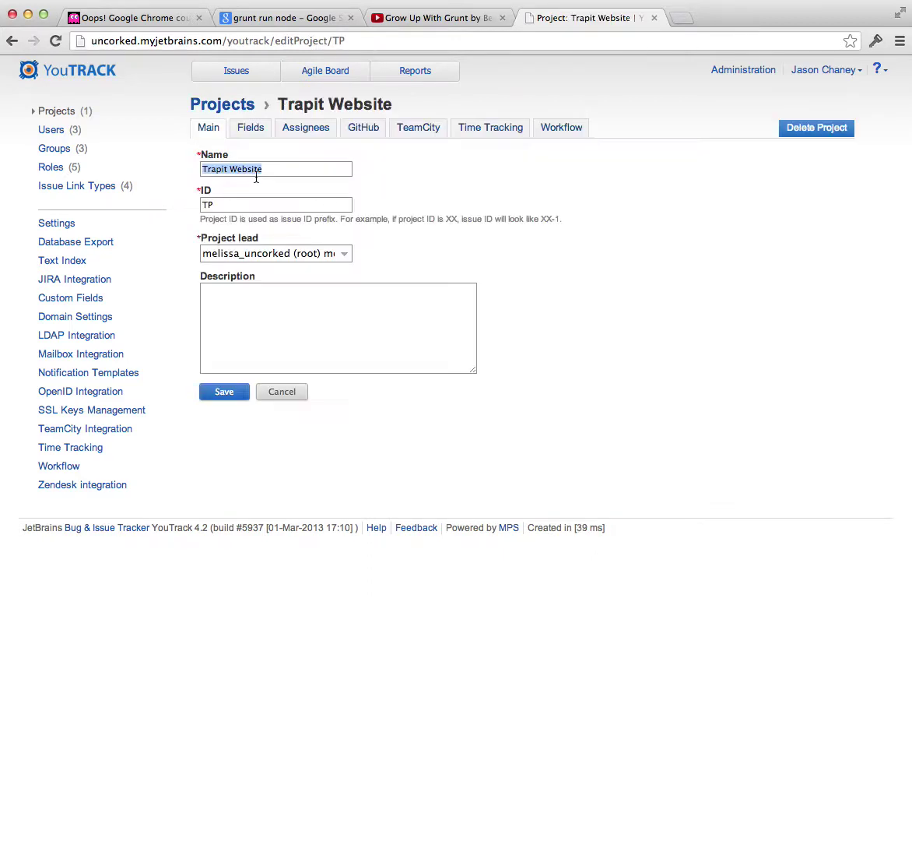
Confirm Trapit Website has no assignees, then return to the Users list
left_click(310, 132)
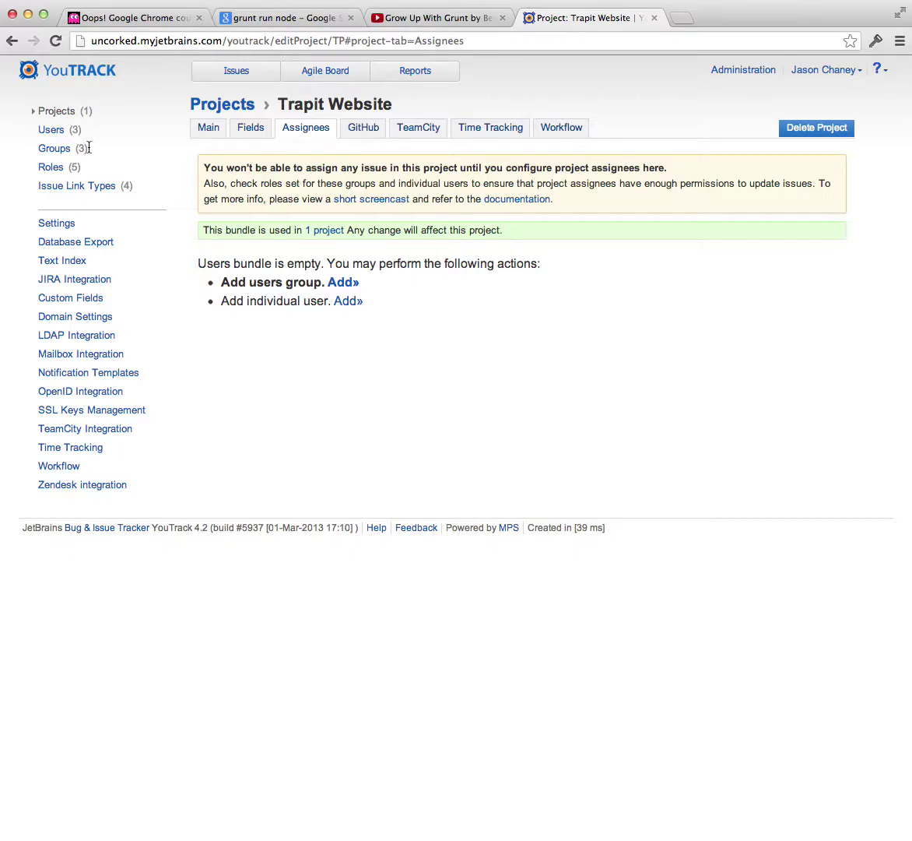
left_click(58, 130)
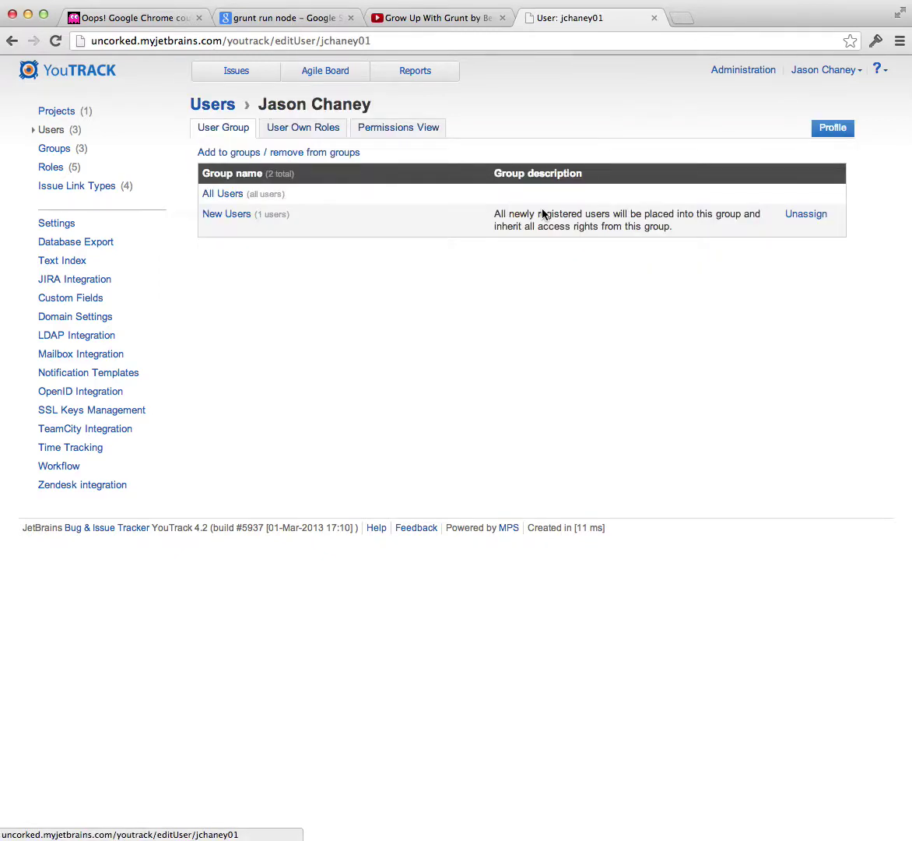
Open your profile's Filters and Notifications tab and review the saved-search notification options
left_click(826, 72)
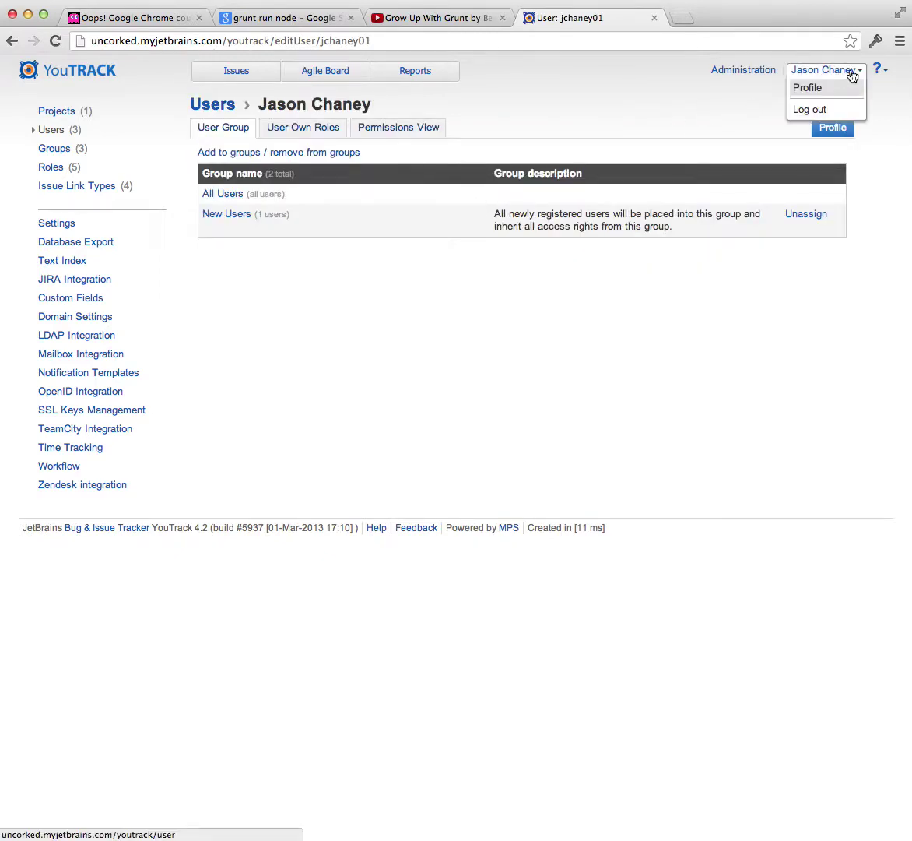
left_click(814, 93)
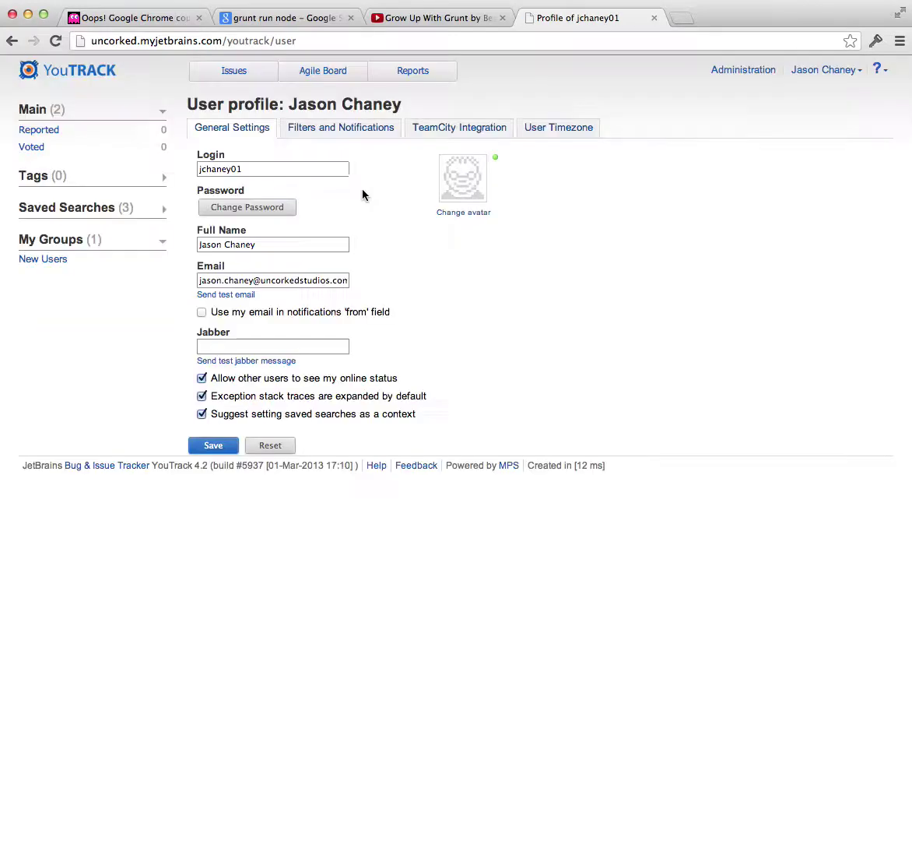
left_click(326, 133)
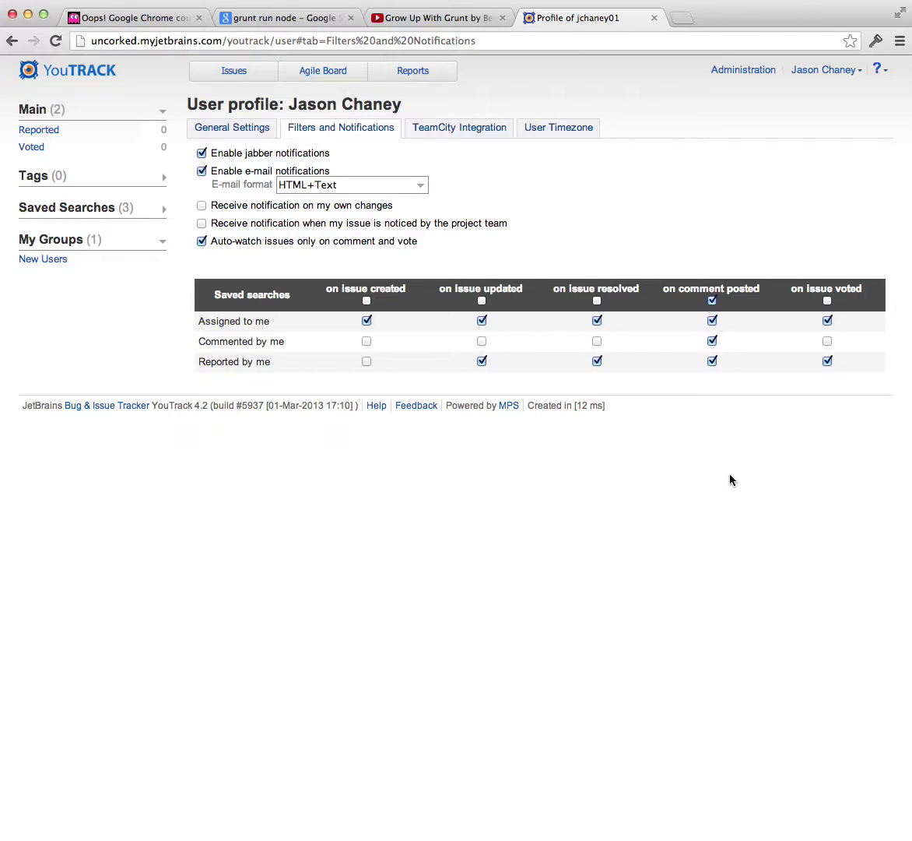
left_click_drag(201, 320, 861, 381)
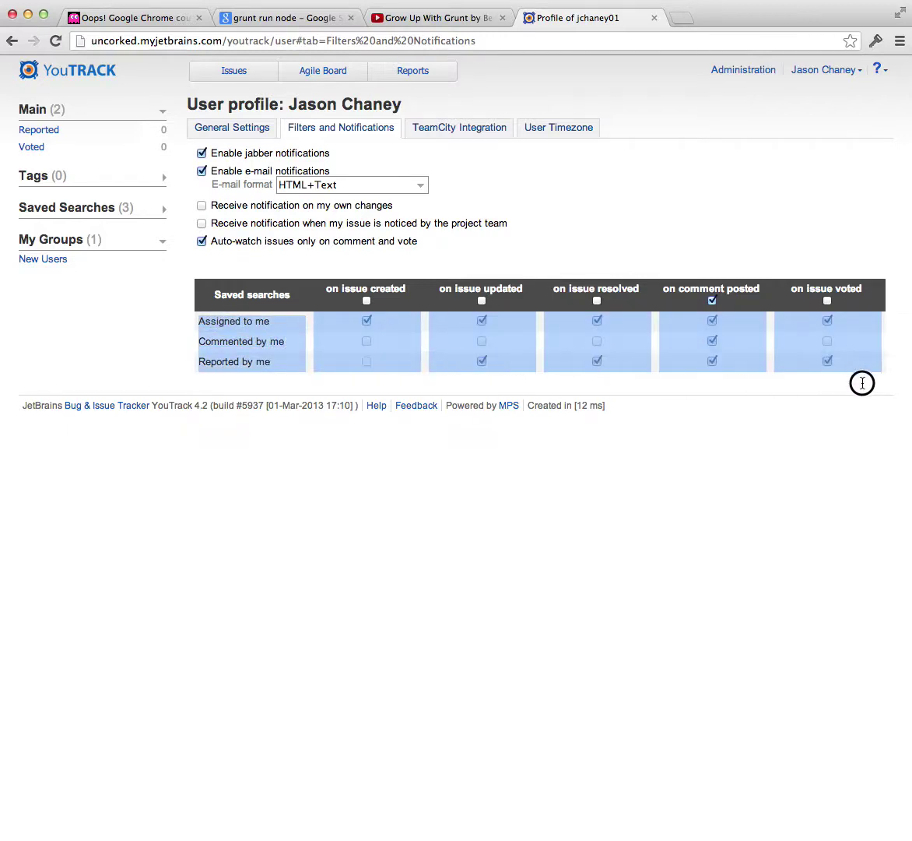
left_click(735, 416)
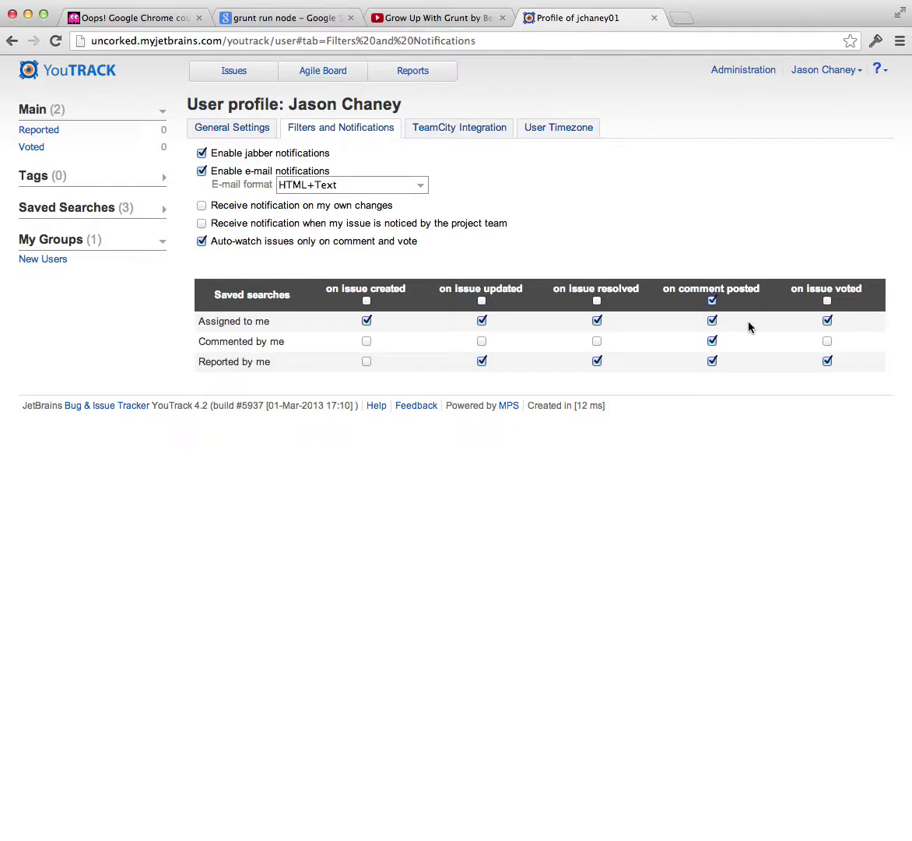
left_click_drag(226, 154, 464, 246)
left_click(553, 237)
Return to Administration, then start a new project with placeholder text and abandon the form
left_click(28, 69)
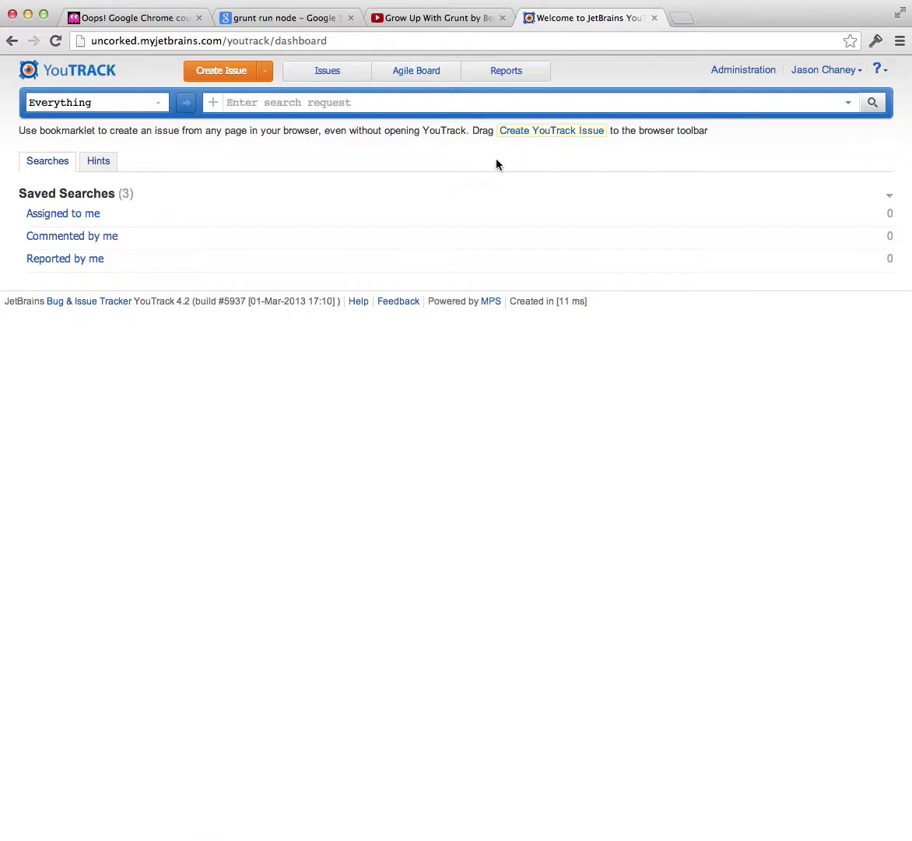
left_click(745, 71)
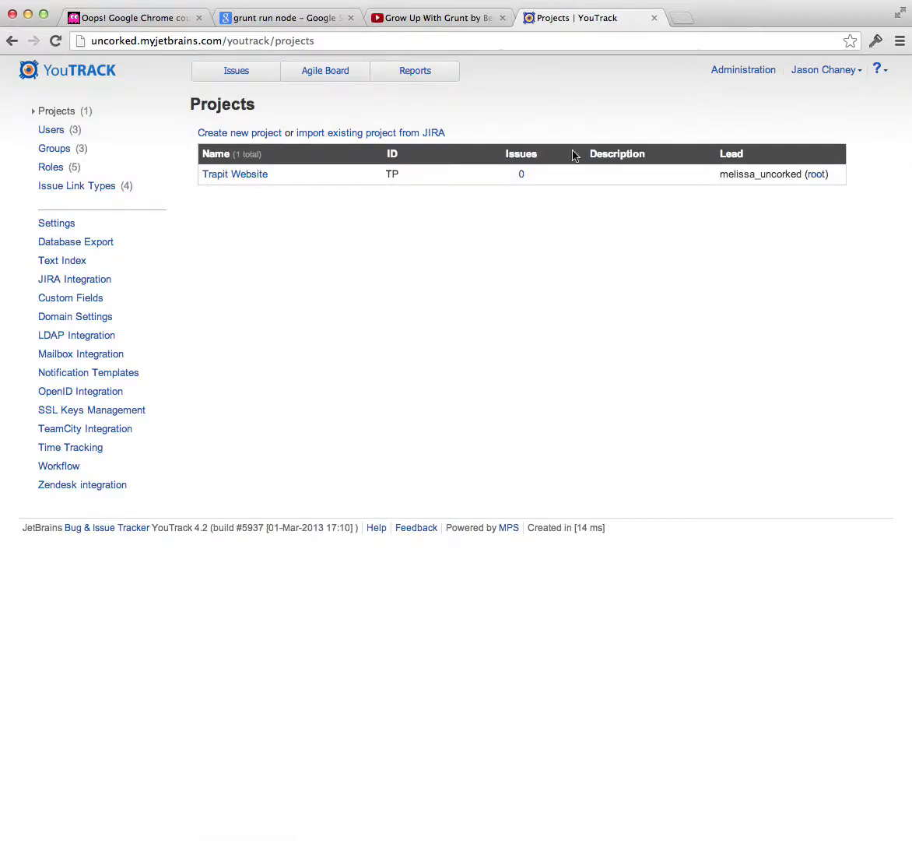
left_click(221, 133)
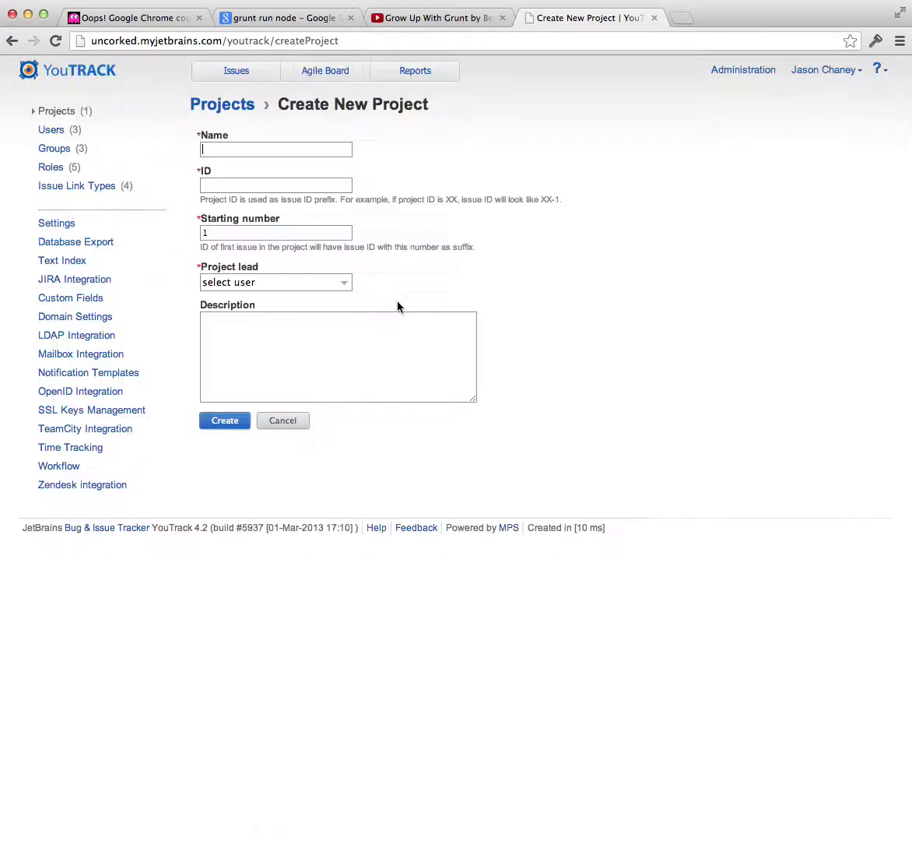
type("sdfsdsdfsdfsadf")
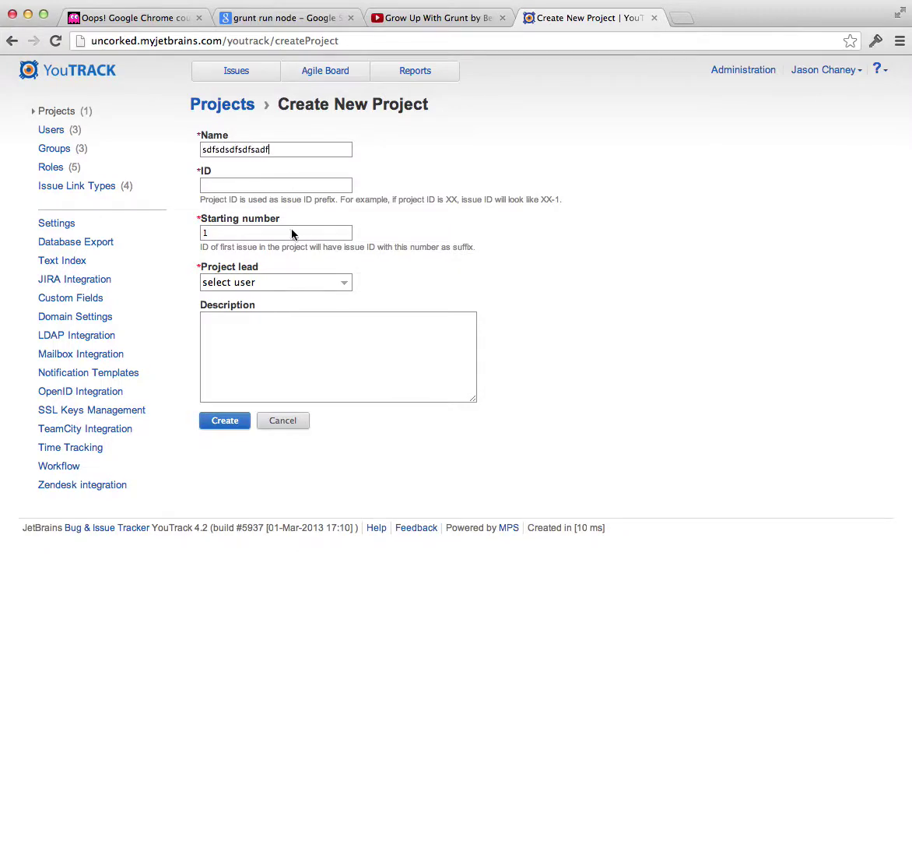
left_click(283, 420)
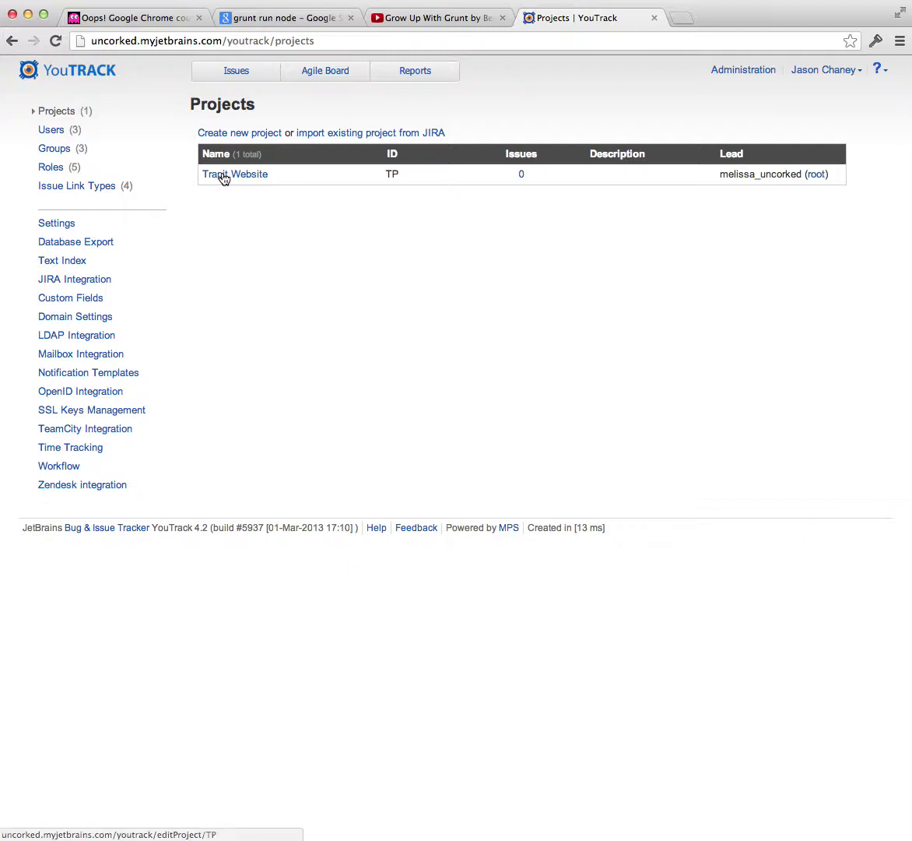
In Trapit Website's Assignees tab, open Add group and list the selectable groups
left_click(225, 175)
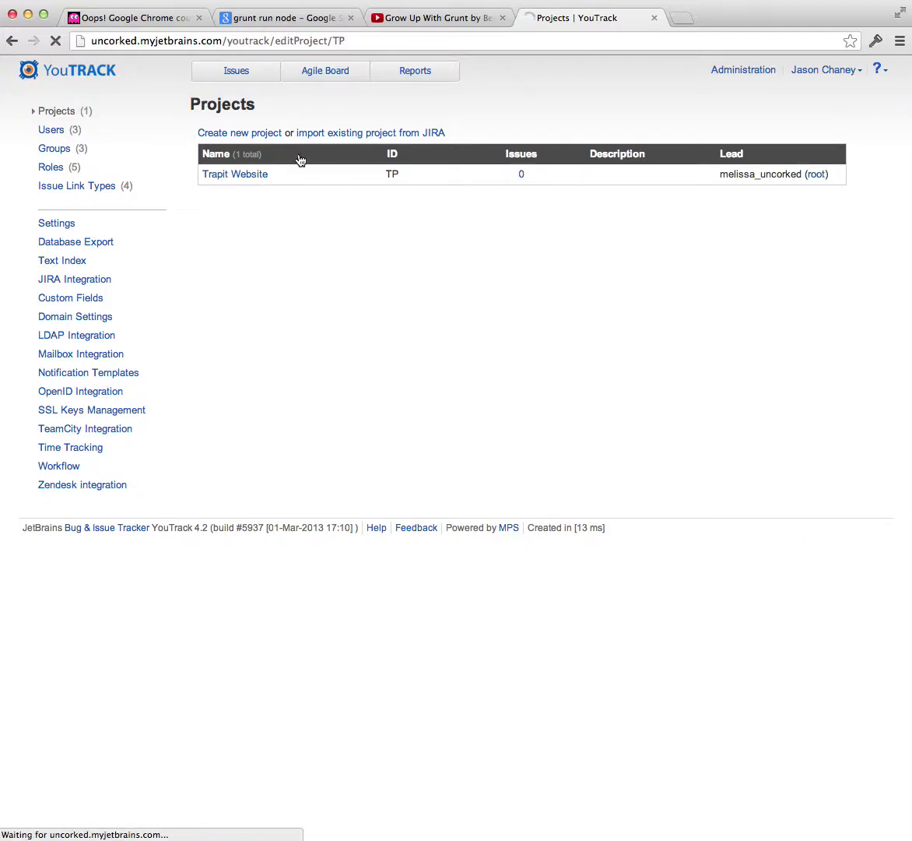
left_click(300, 129)
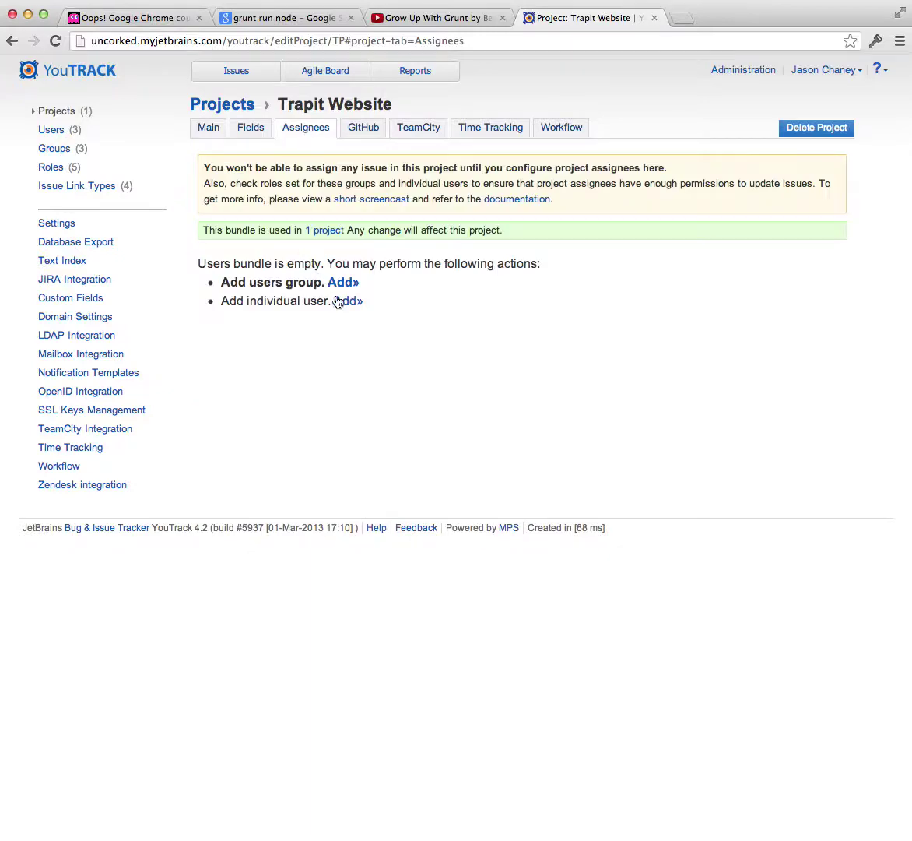
left_click(335, 284)
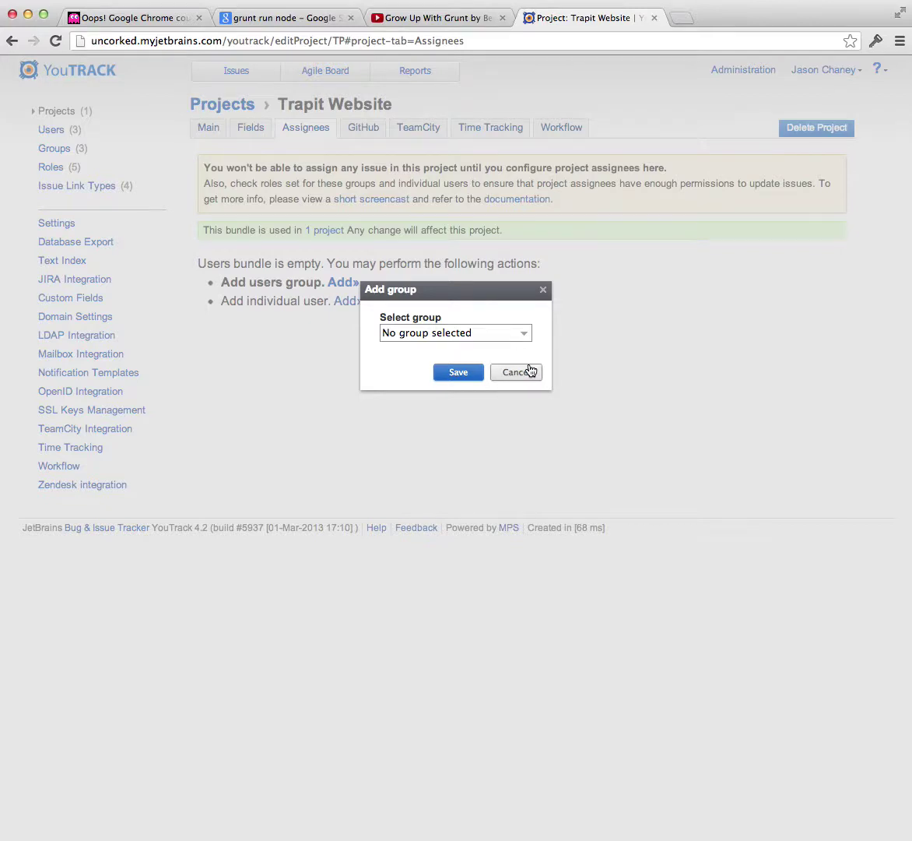
left_click(523, 336)
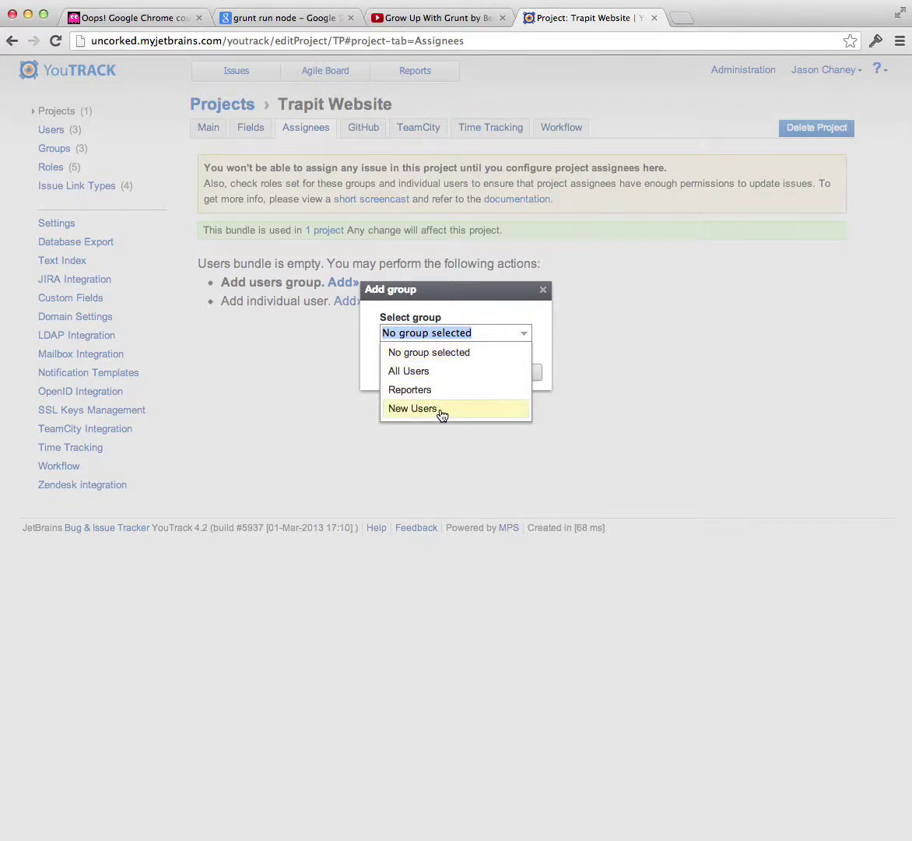